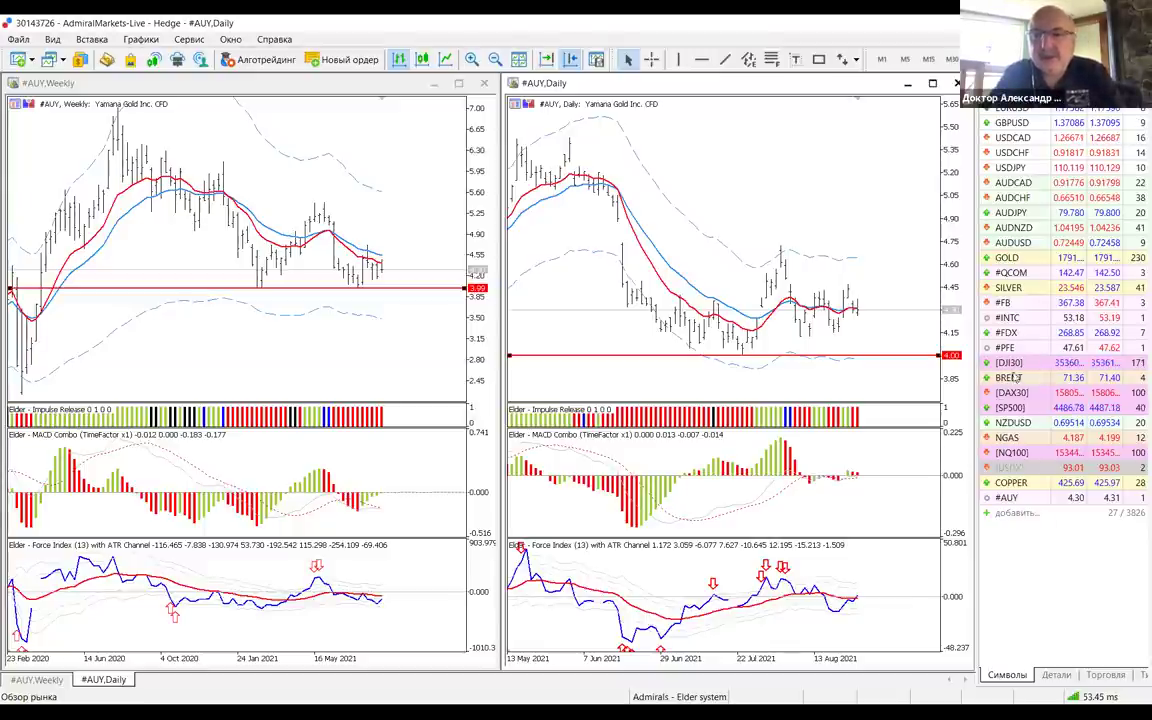
Step: Review the contest workbook's August results, including the note beside the TAL row, and the September 2021 ticker list
mouse_move(1000, 303)
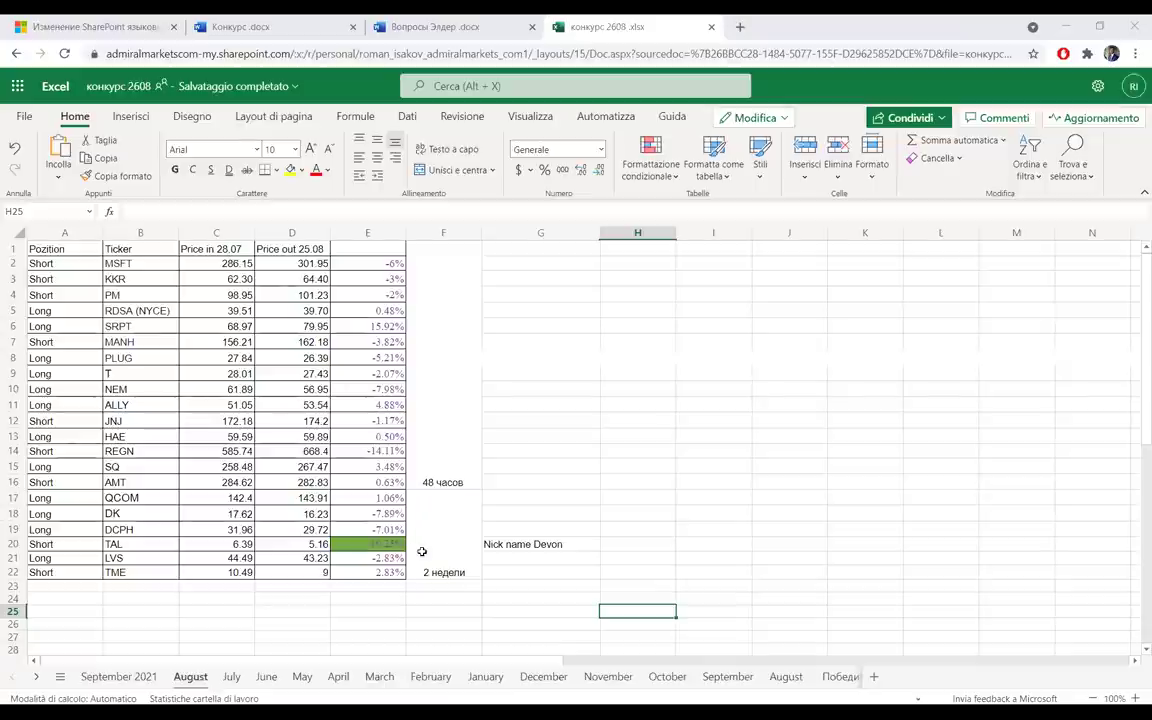
left_click(532, 546)
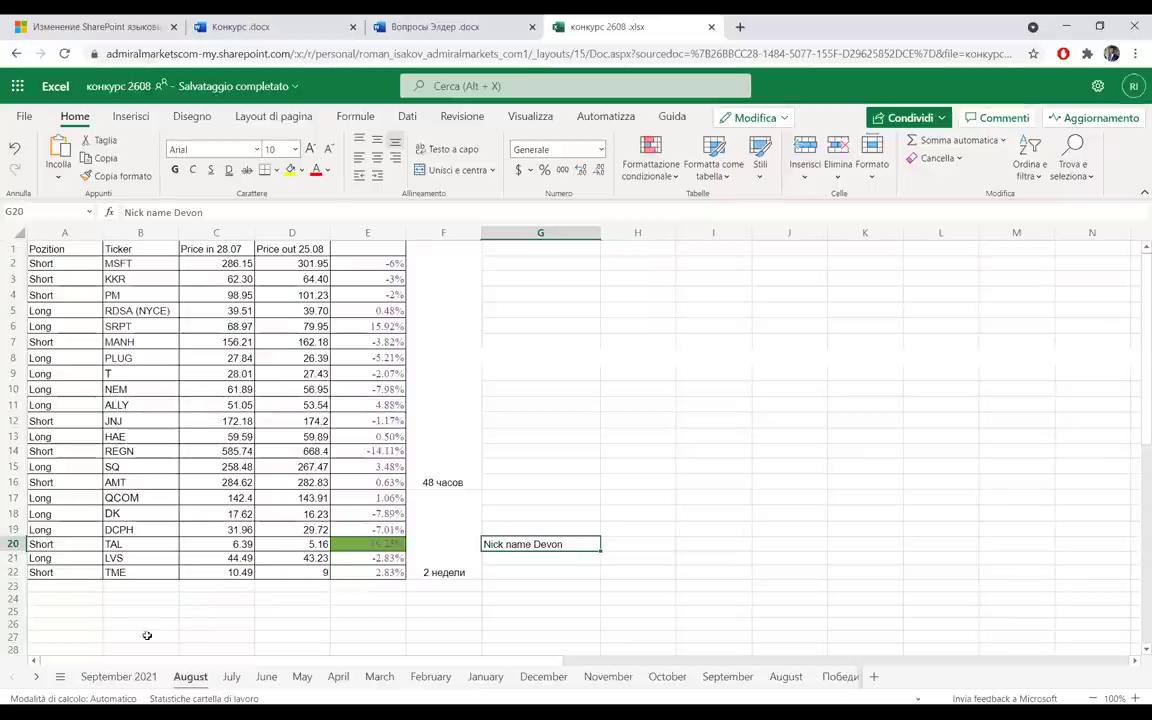
left_click(124, 678)
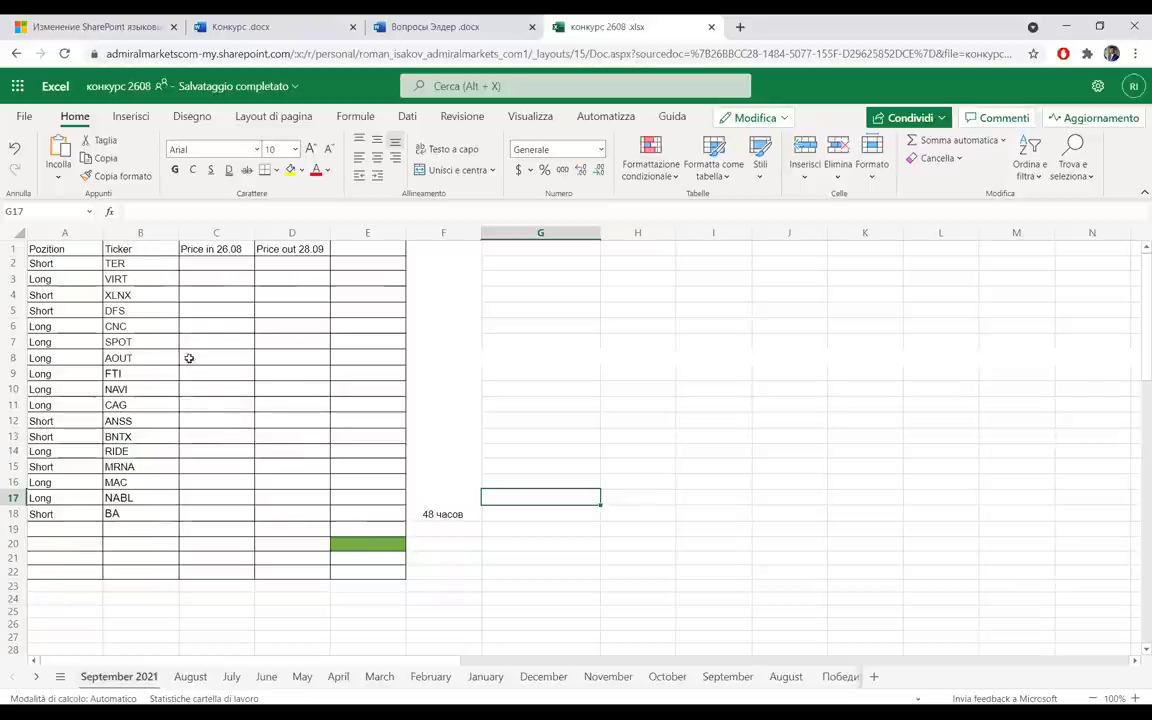
left_click(190, 678)
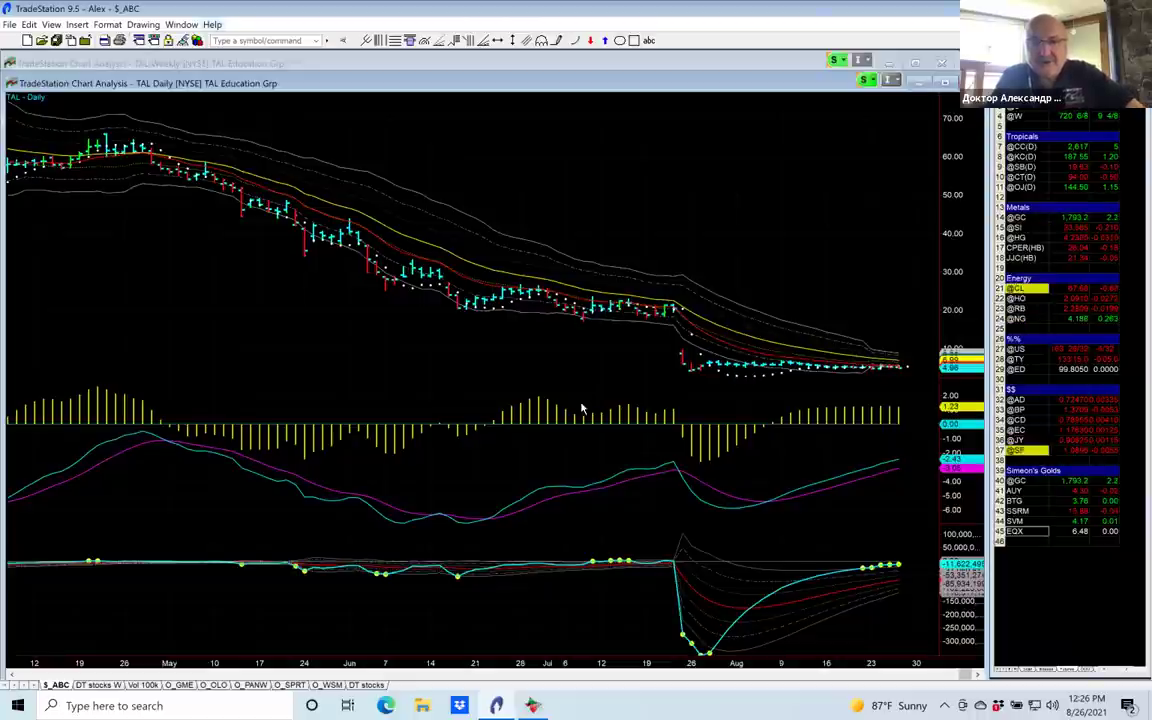
Step: Look back through the TAL daily chart's price history to about March, before the late-July price gap
left_click(9, 676)
left_click(9, 676)
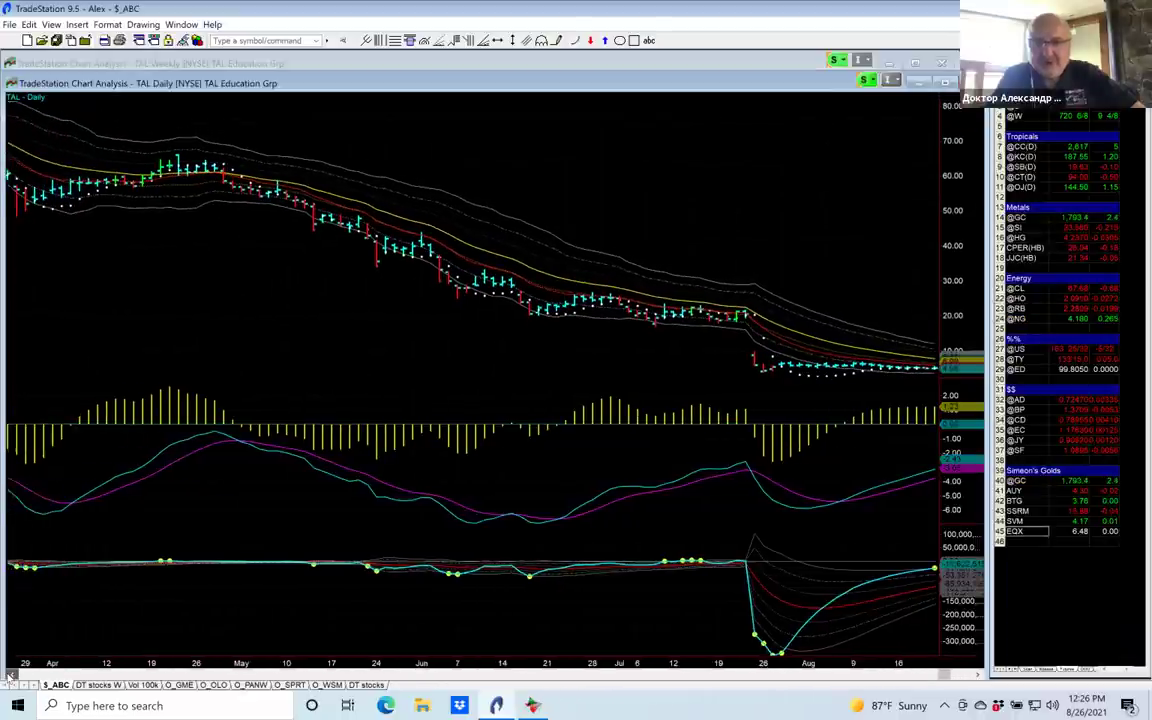
left_click(9, 676)
left_click(9, 676)
left_click(9, 676)
left_click(9, 676)
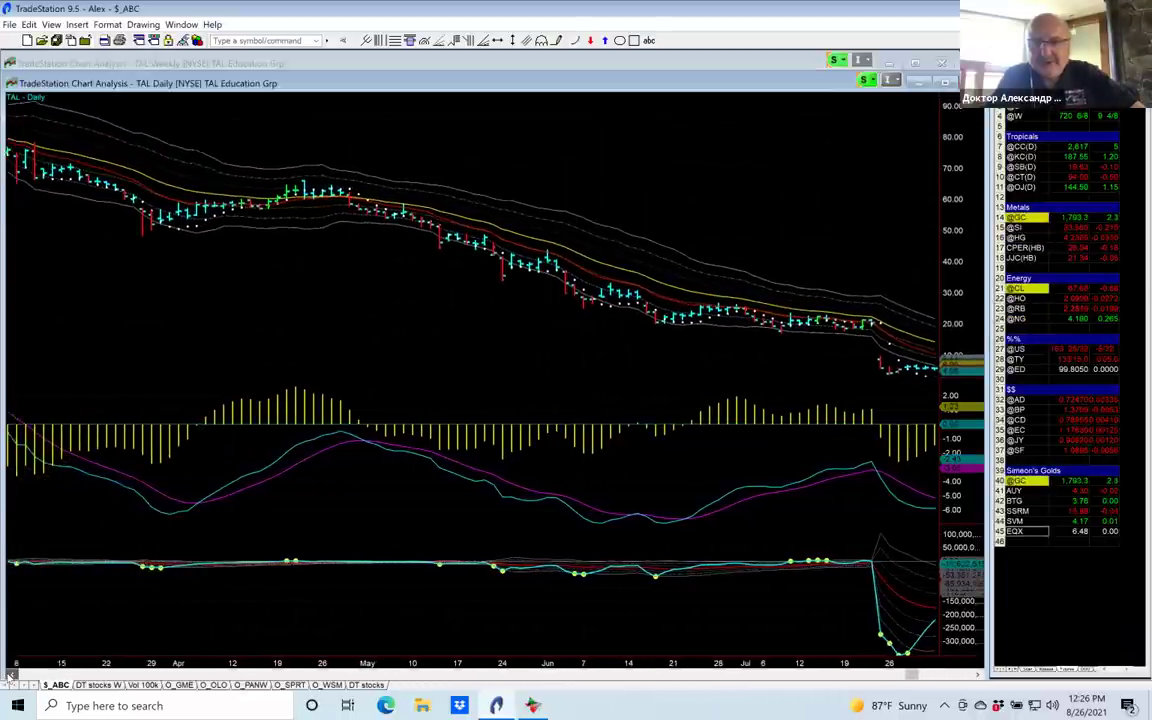
left_click(9, 676)
left_click(9, 676)
left_click(9, 676)
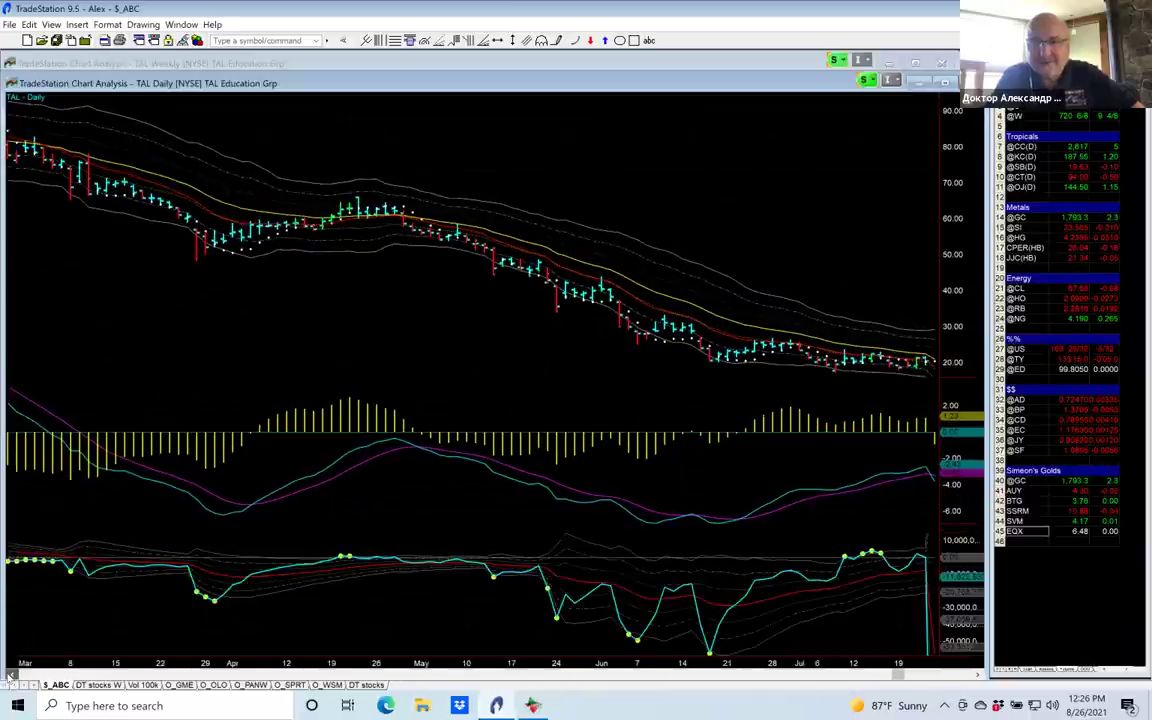
left_click(9, 676)
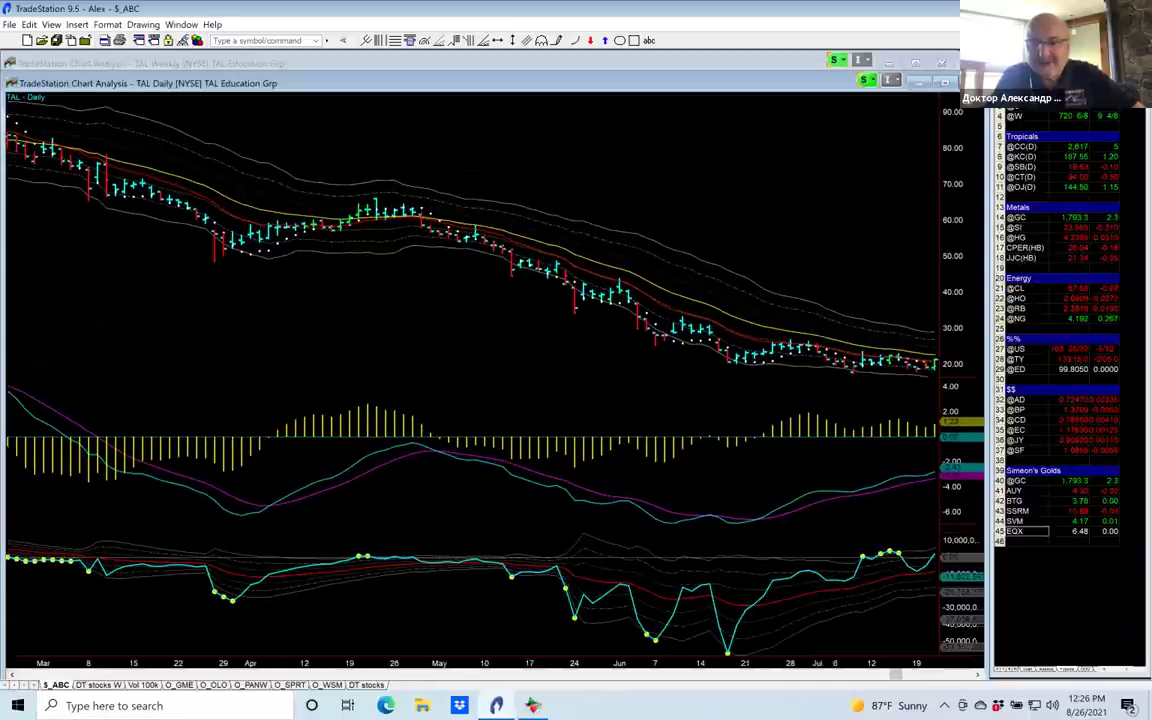
Step: Follow the TAL daily chart forward through the late-July gap to the most recent August bars
left_click(977, 676)
left_click(977, 676)
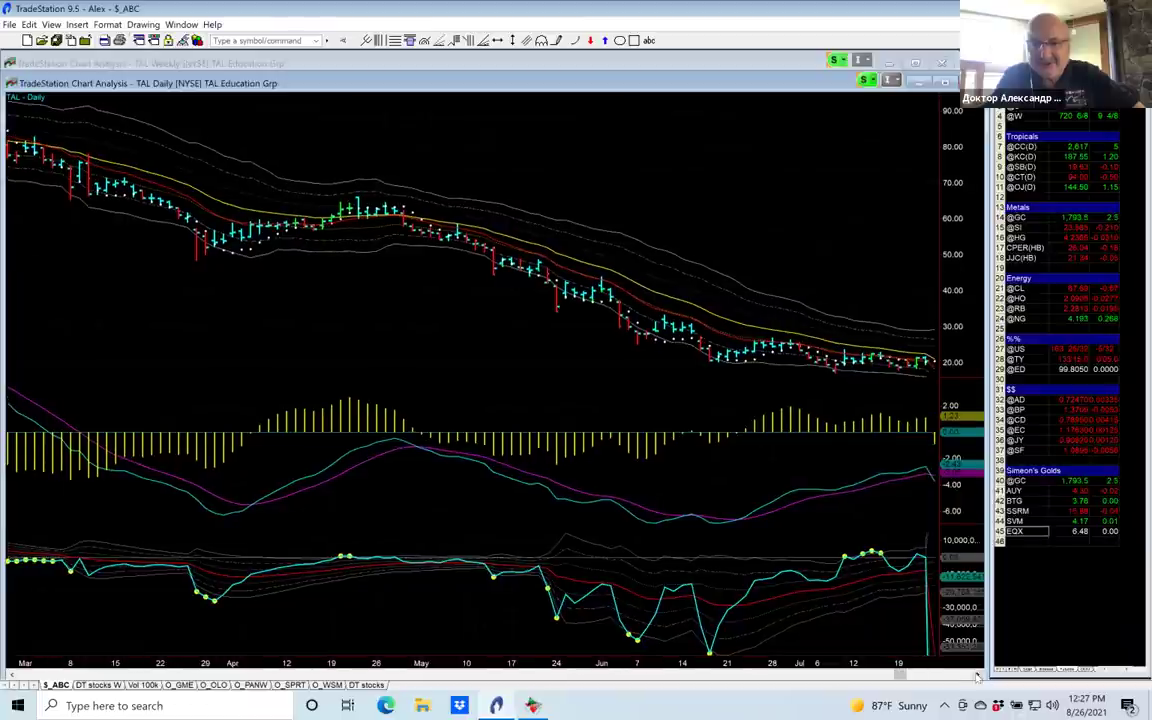
left_click(977, 676)
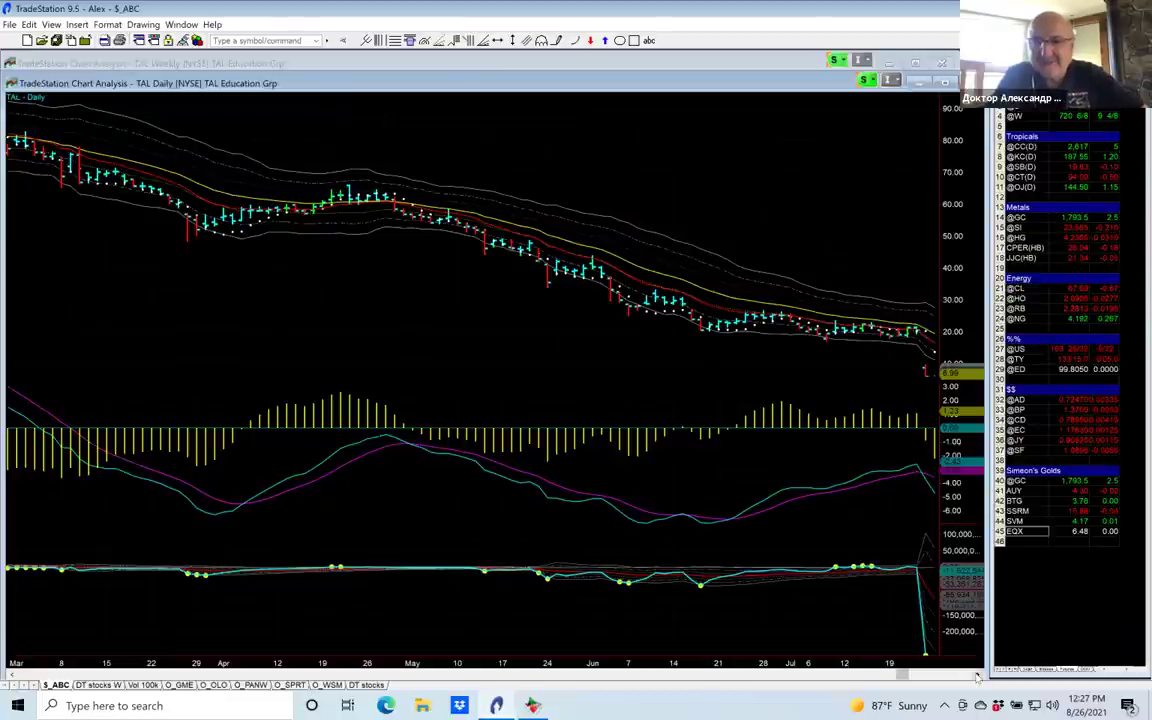
left_click(977, 676)
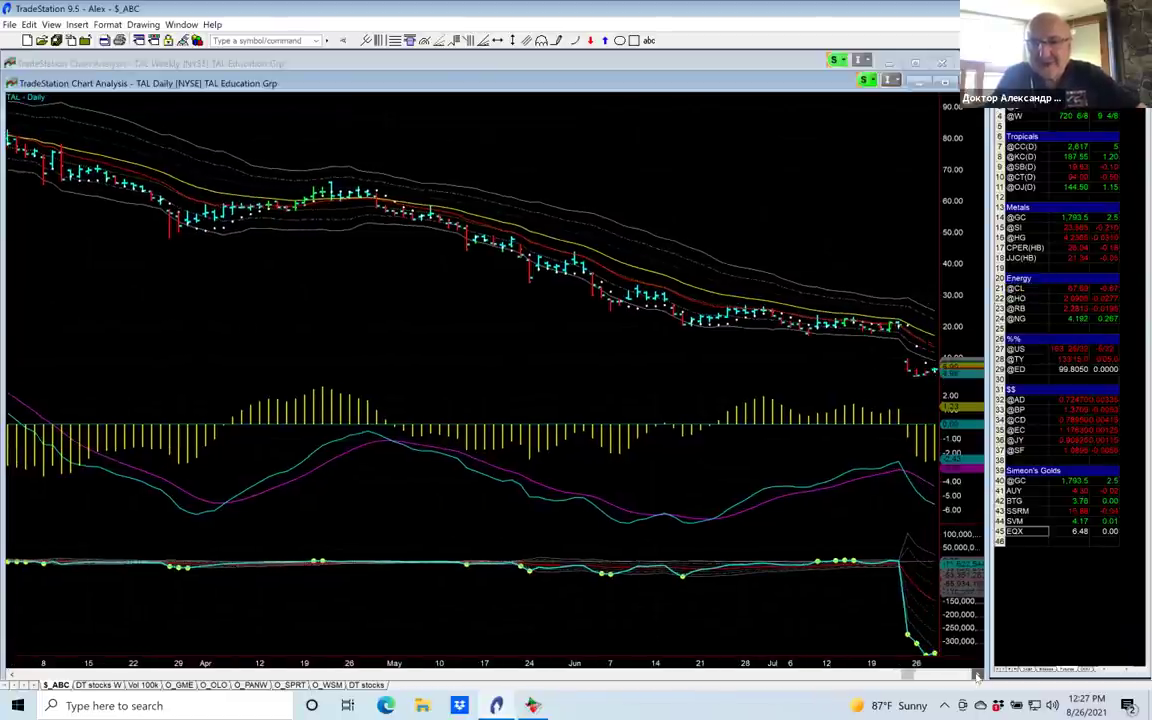
left_click(977, 676)
left_click(977, 676)
left_click(977, 676)
left_click(977, 676)
left_click(977, 676)
left_click(977, 676)
left_click(977, 676)
left_click(977, 676)
left_click(977, 676)
left_click(977, 676)
left_click(977, 676)
left_click(977, 676)
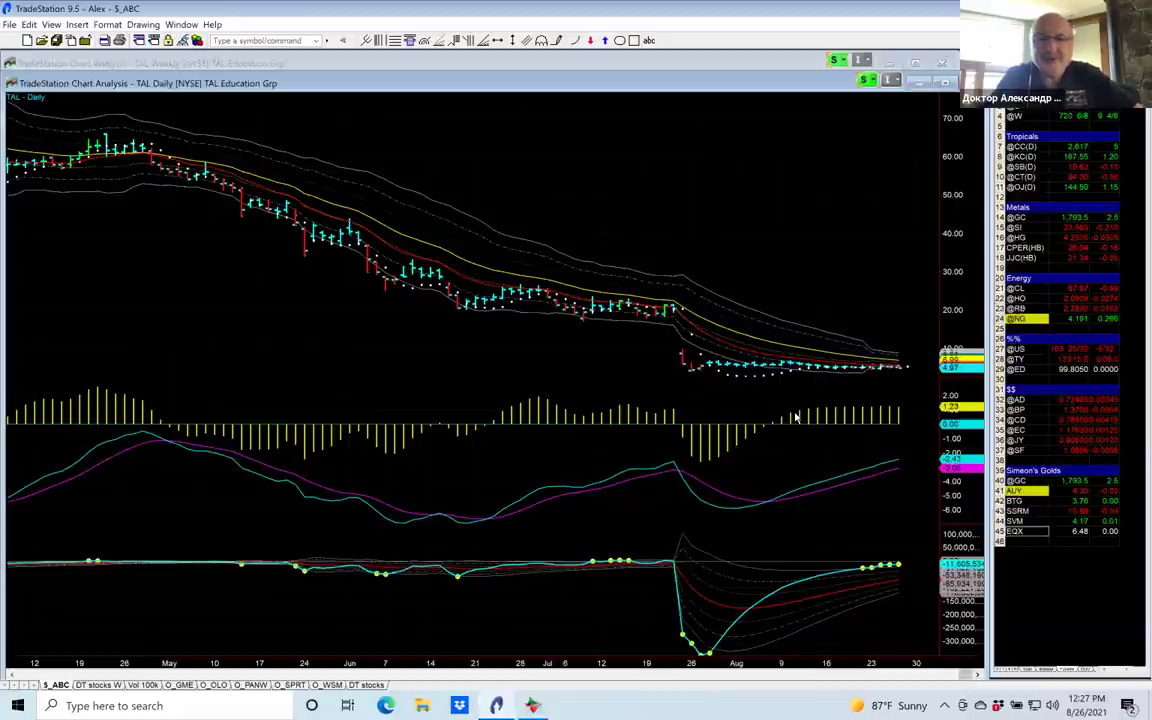
Step: Bring the TAL weekly chart forward and load the symbol TER into it
left_click(669, 57)
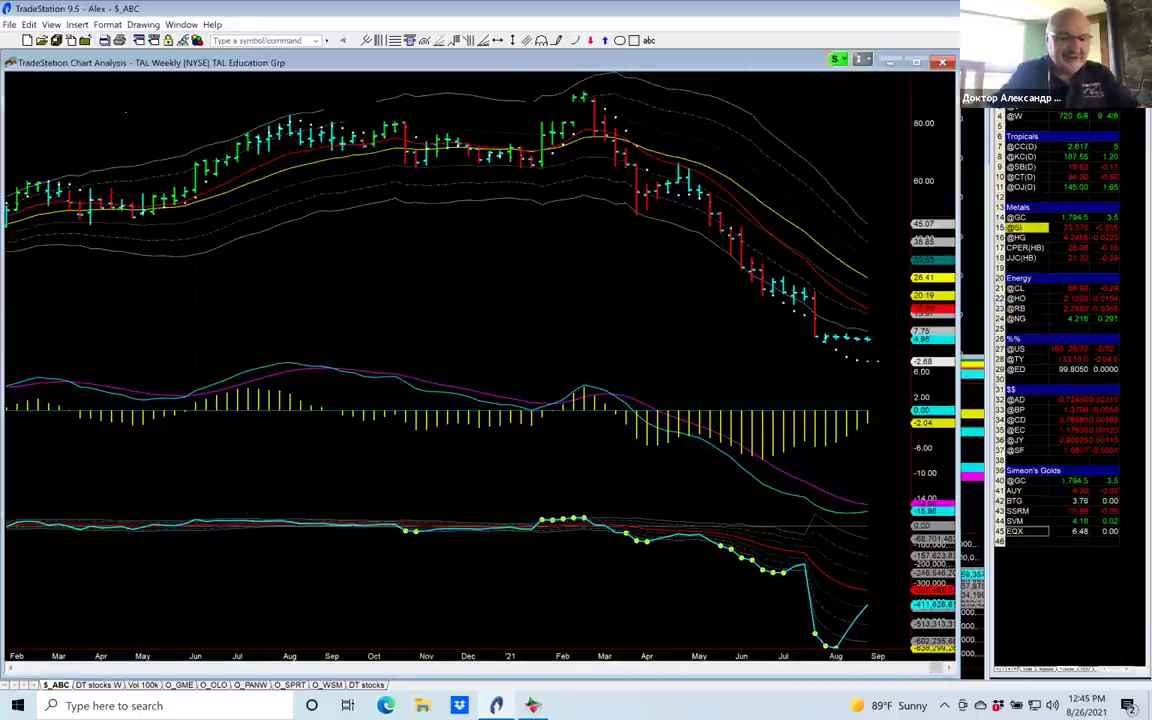
type("TER")
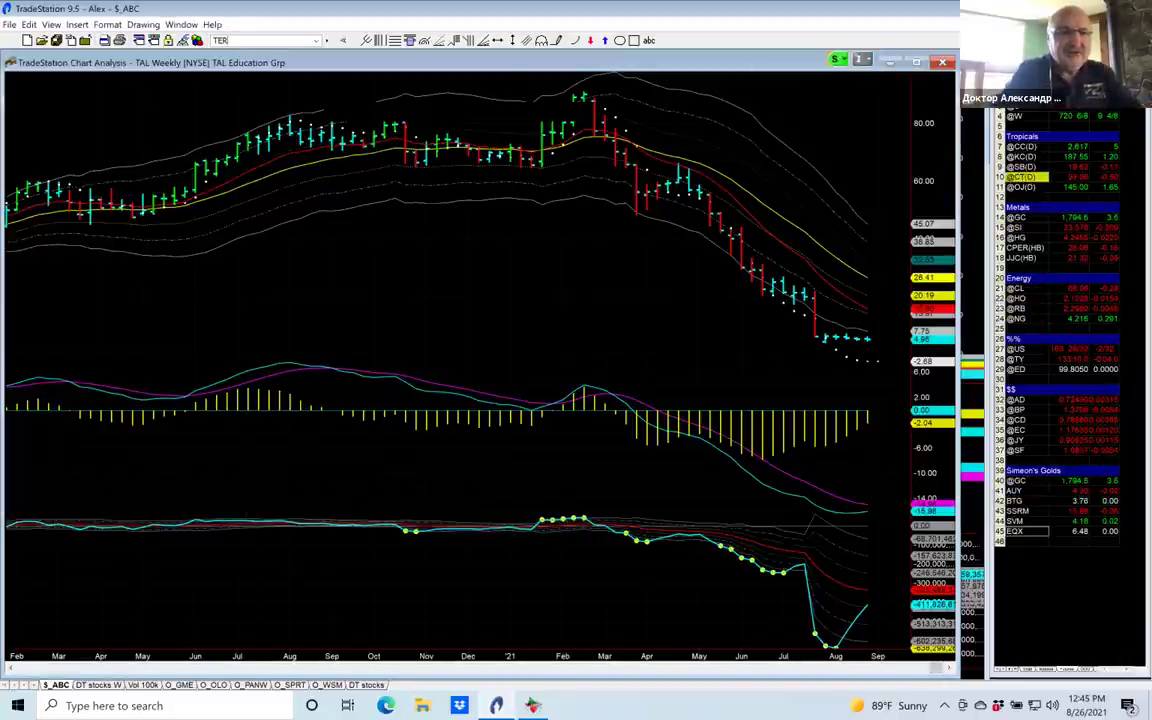
key("Return")
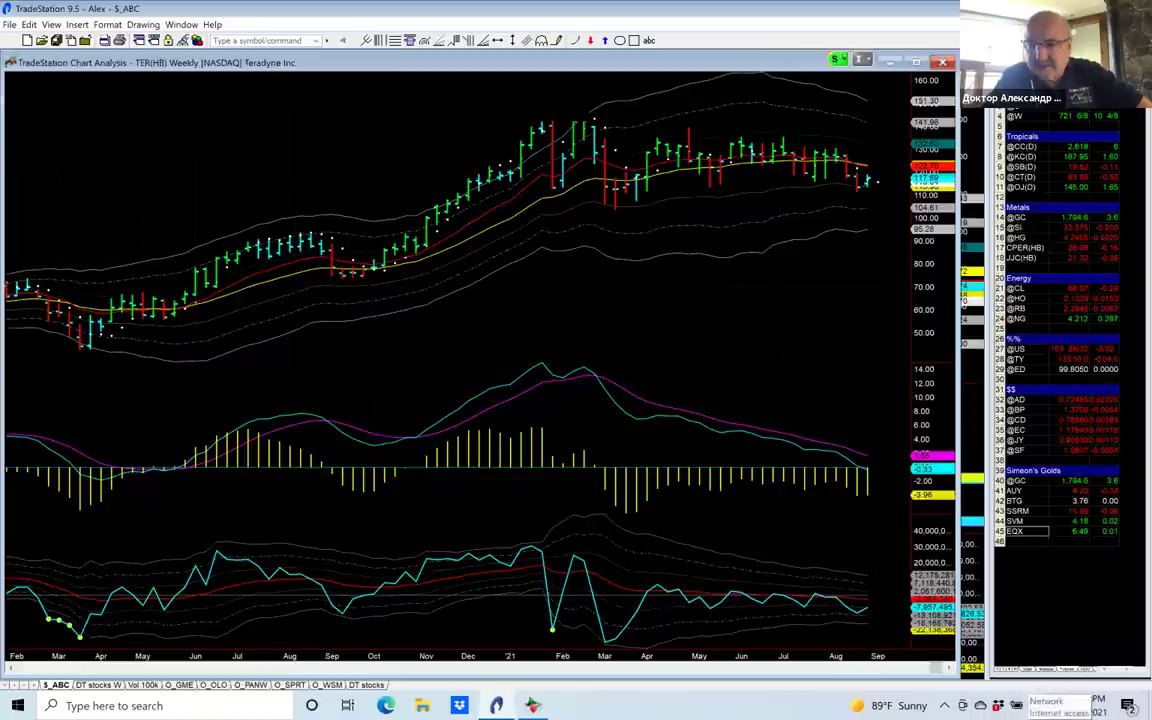
Step: Switch the quote list to the page with the stock indexes and chart the S&P 500 index ($INX)
left_click(1030, 668)
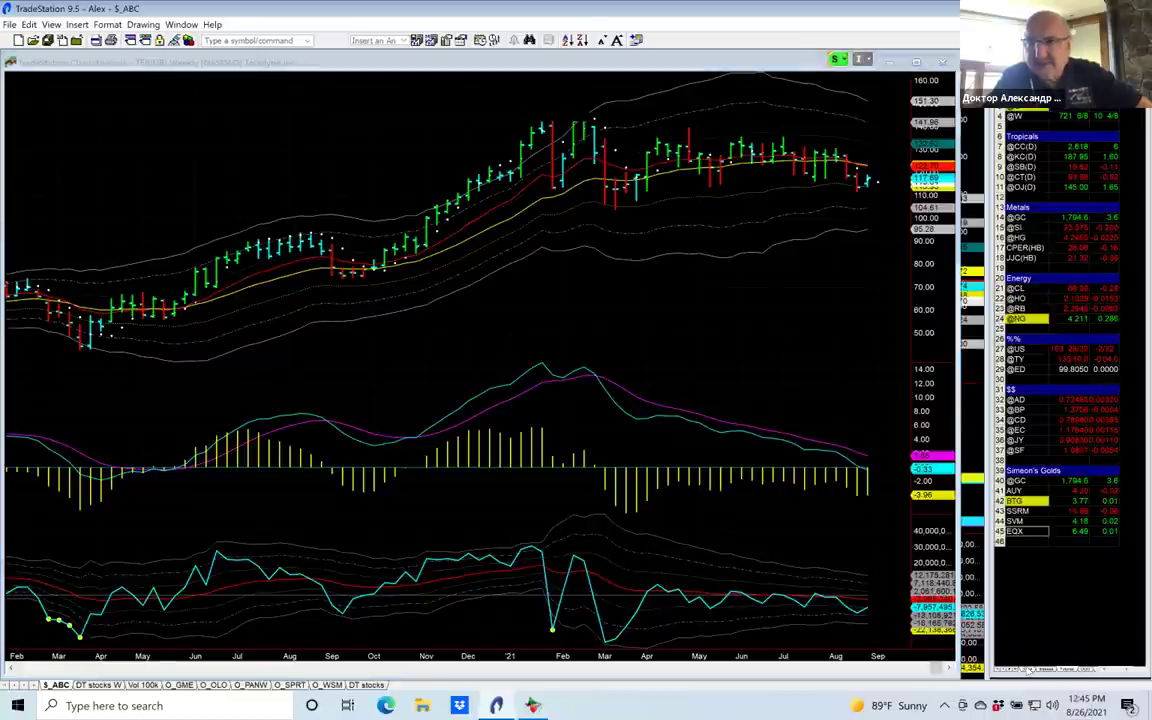
left_click(1030, 668)
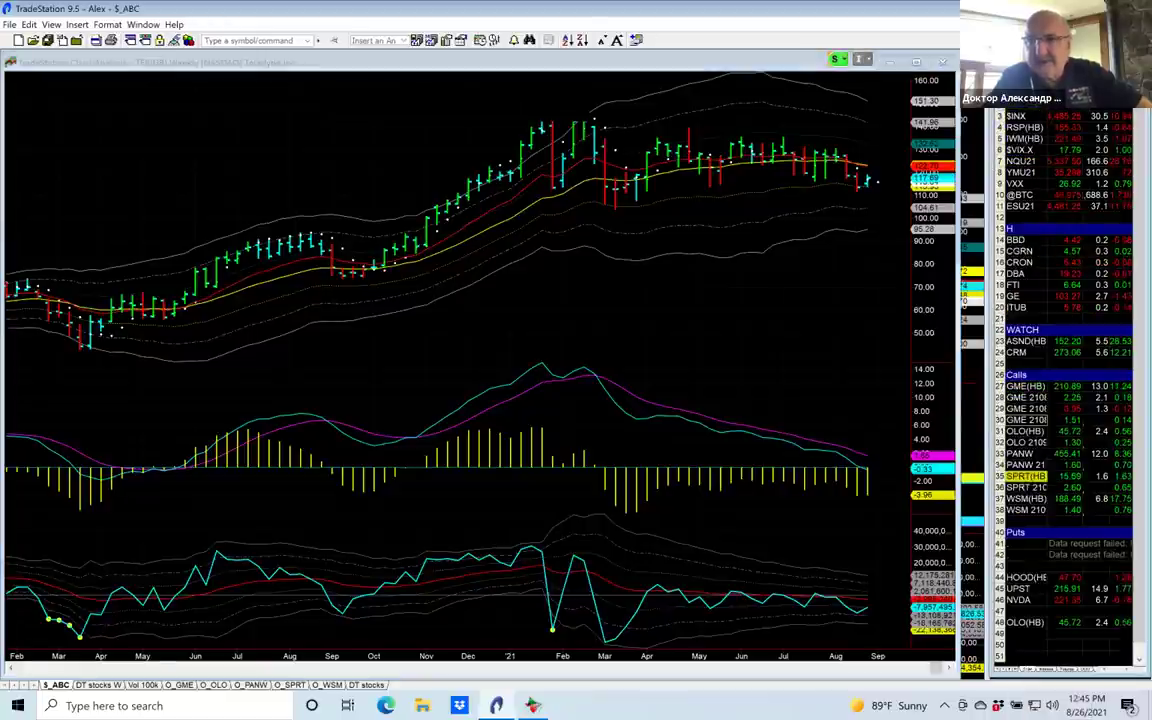
left_click(1018, 117)
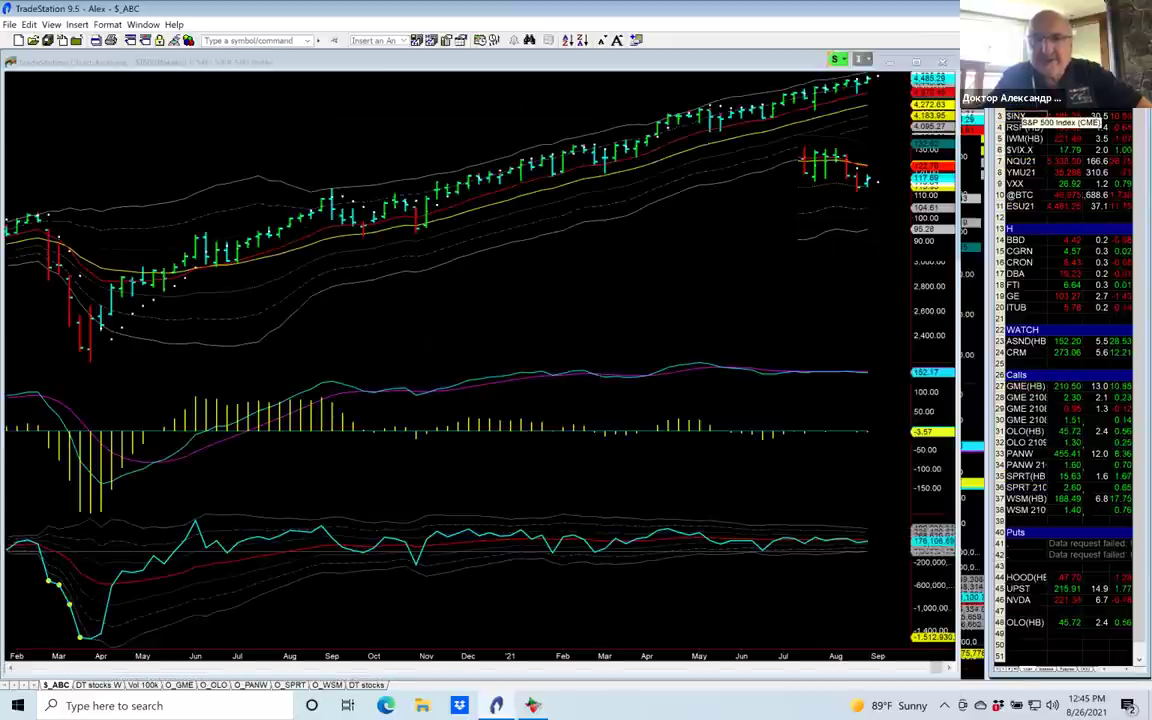
Step: Replace $INX with the symbol TER in the weekly chart
left_click(171, 132)
type("ter")
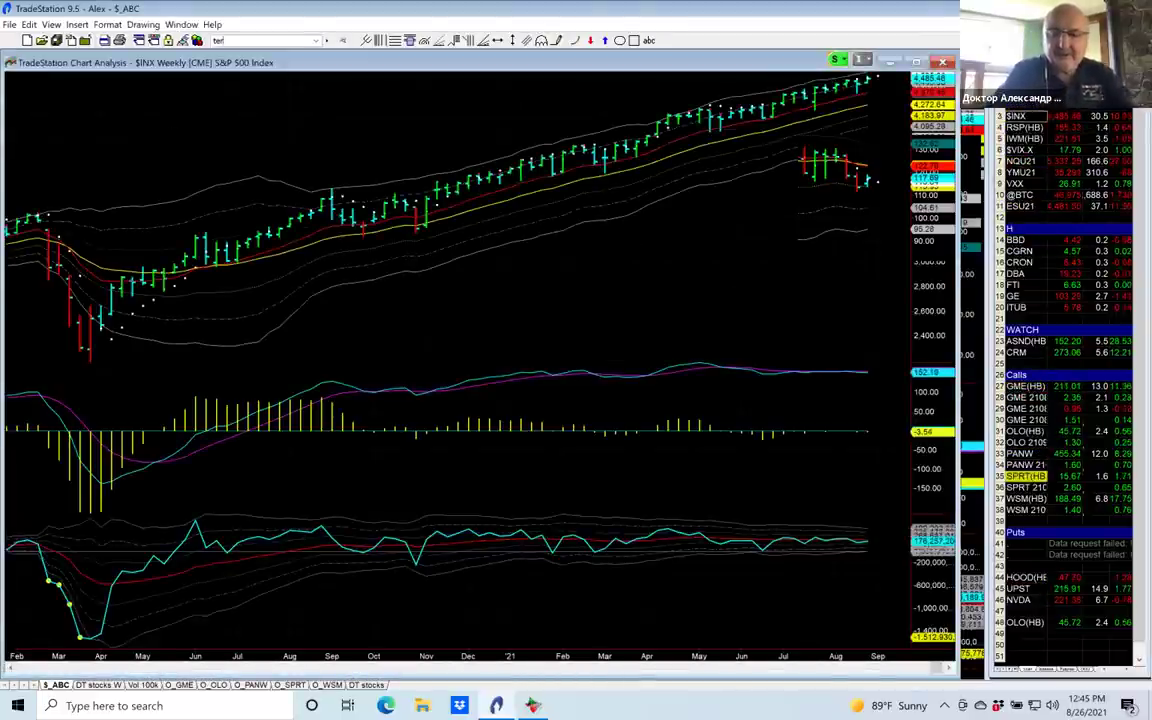
key("Return")
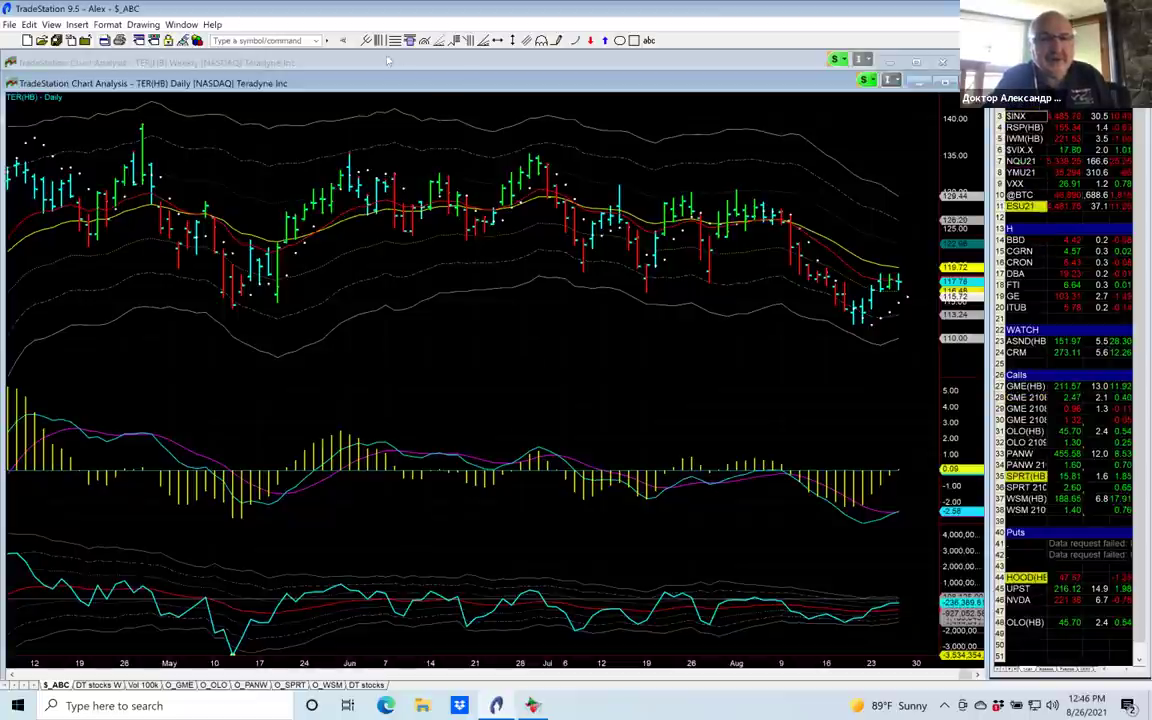
Step: Return to the weekly chart and load the symbol VIRT
left_click(126, 60)
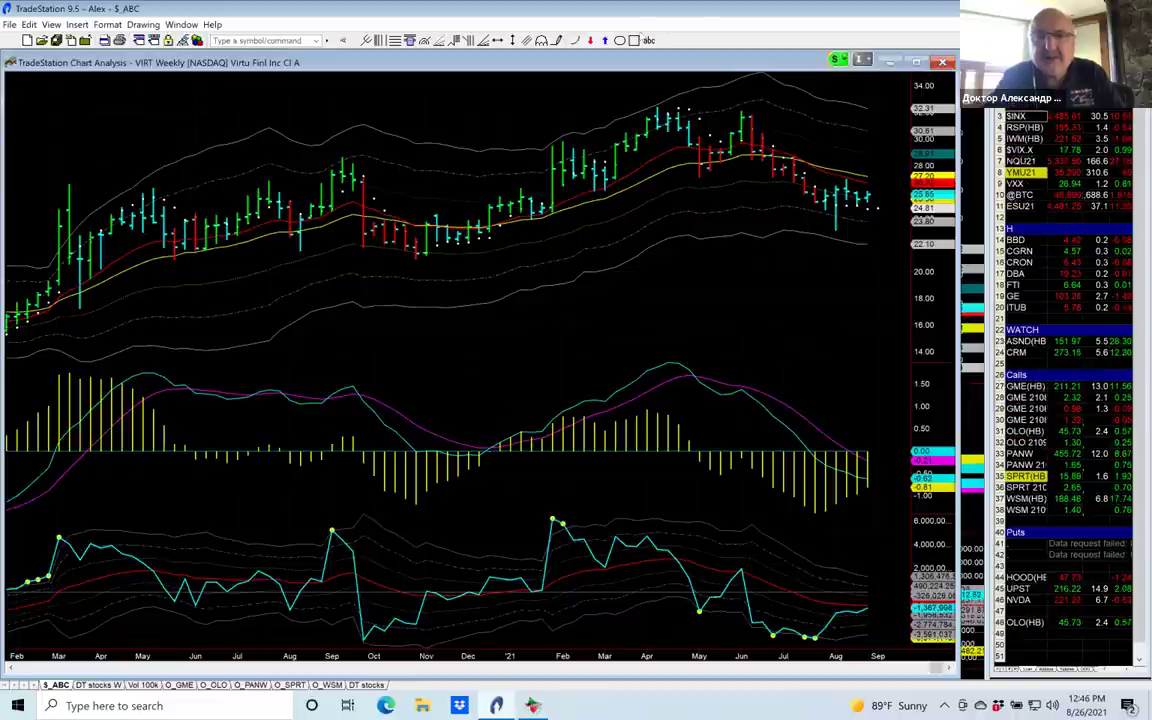
Step: Cover the April to June 2021 bars on the VIRT weekly chart with a filled rectangle, and delete it
left_click(633, 41)
left_click_drag(738, 184, 775, 443)
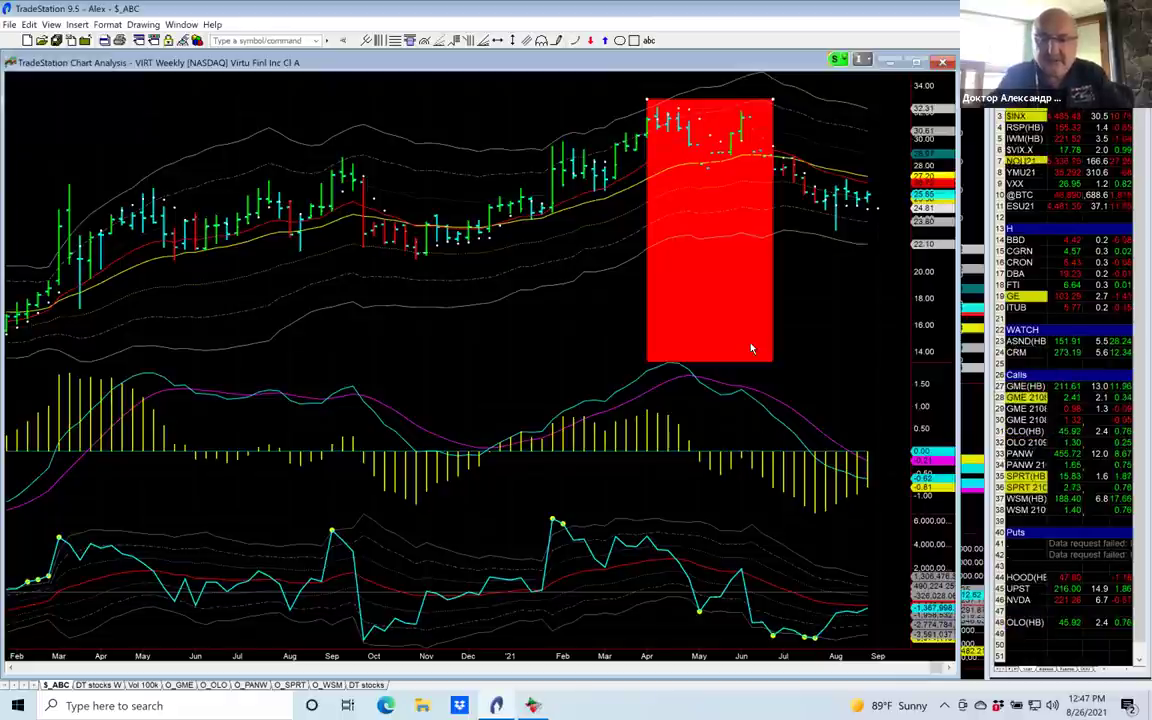
key("Delete")
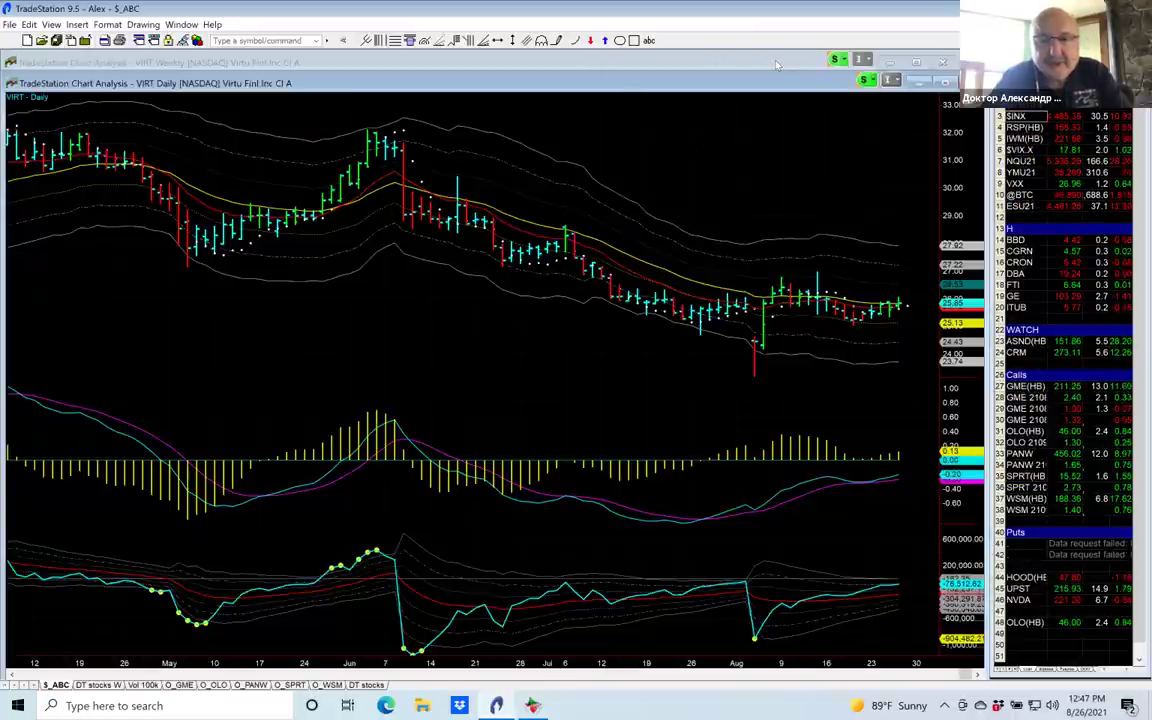
Step: Switch from the VIRT daily chart to the weekly chart and load the symbol XLNX
key("ctrl+Tab")
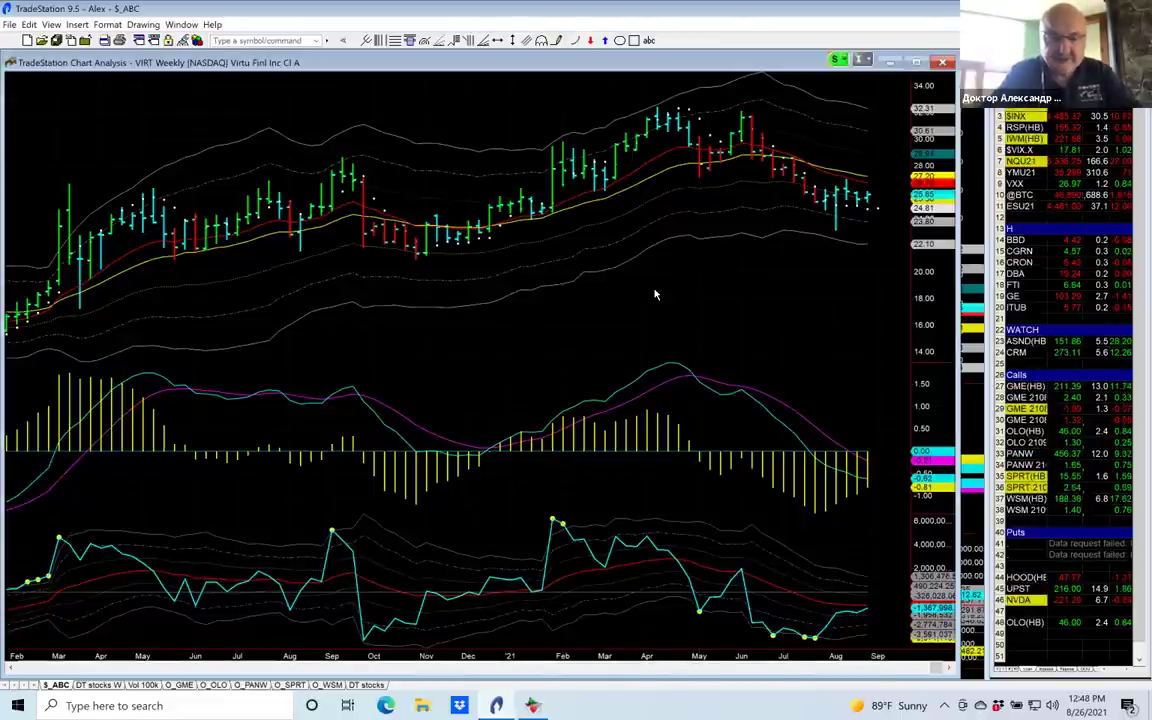
type("xlnx")
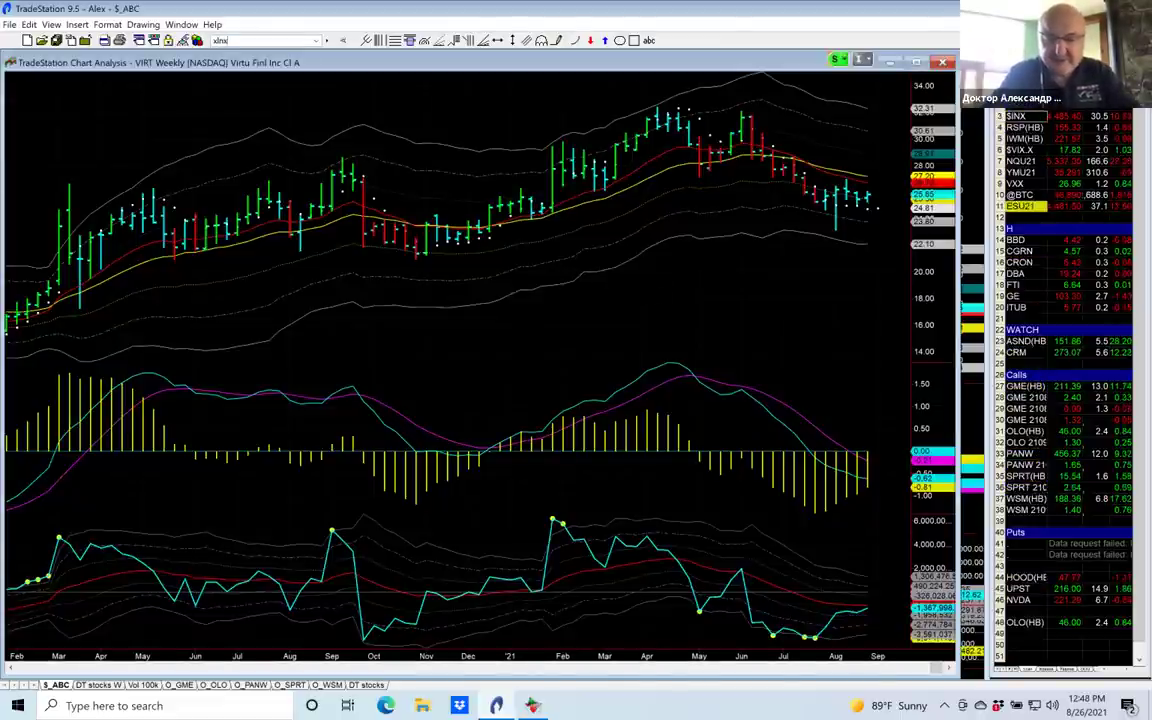
key("Return")
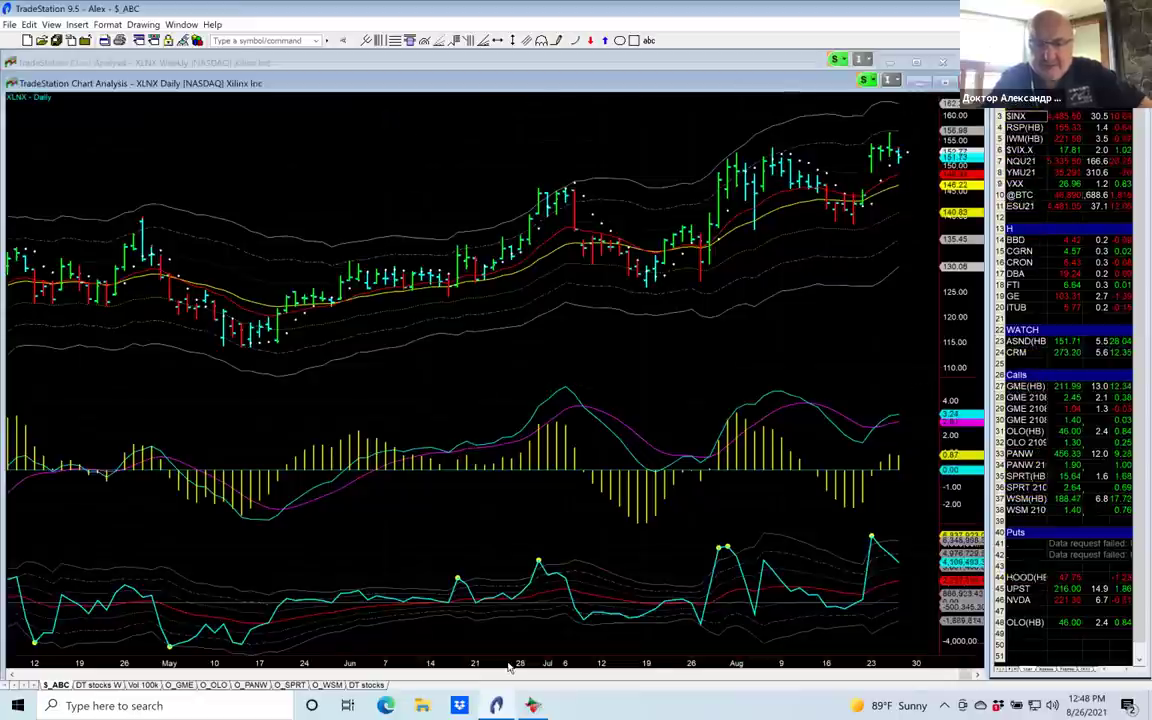
Step: Examine the mid-January 2021 bar and the latest bar of the XLNX weekly chart in the data window
left_click(496, 62)
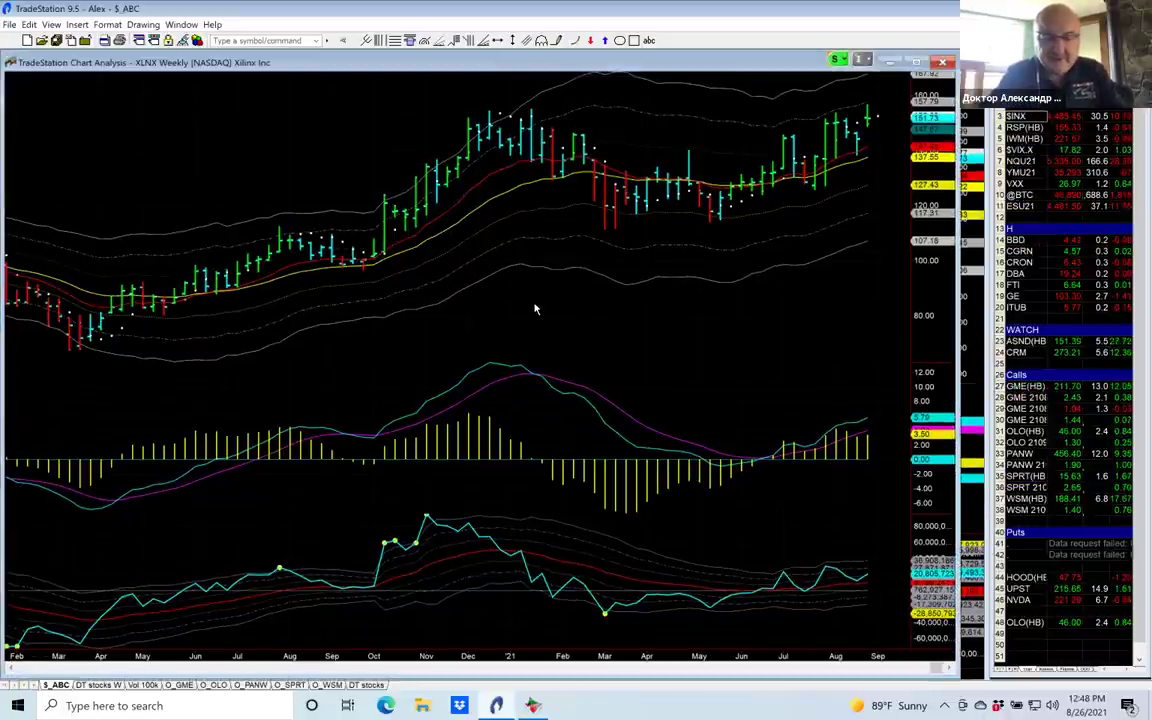
key("ctrl+shift+d")
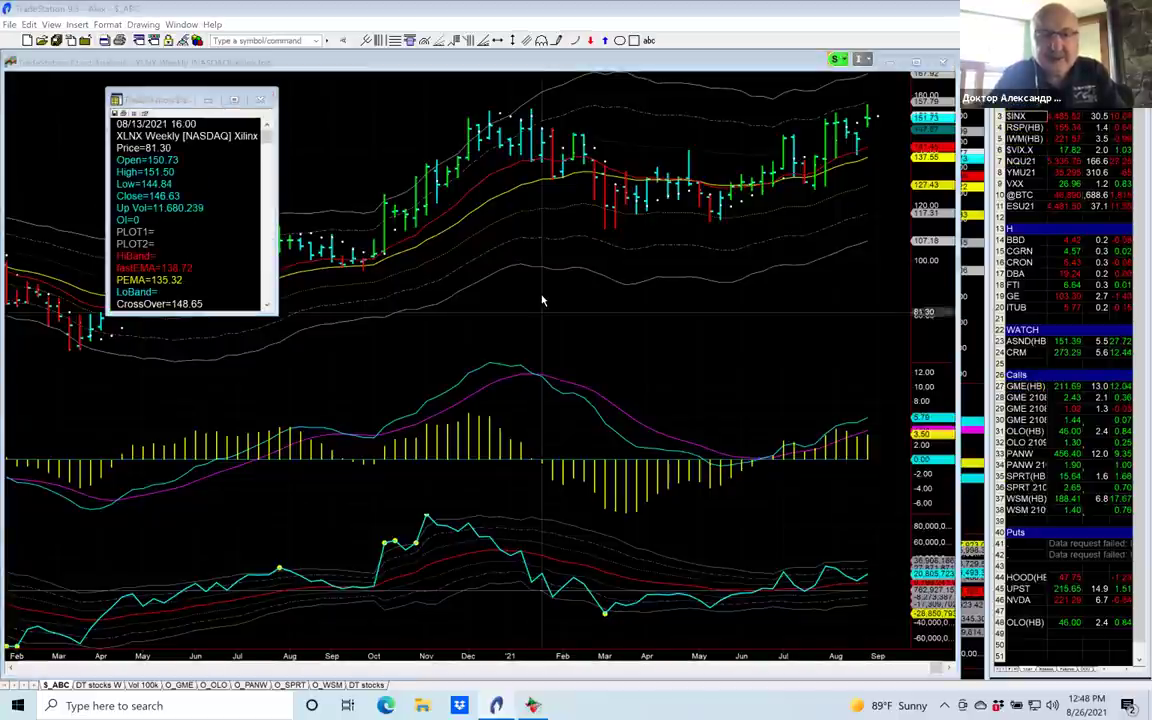
mouse_move(530, 299)
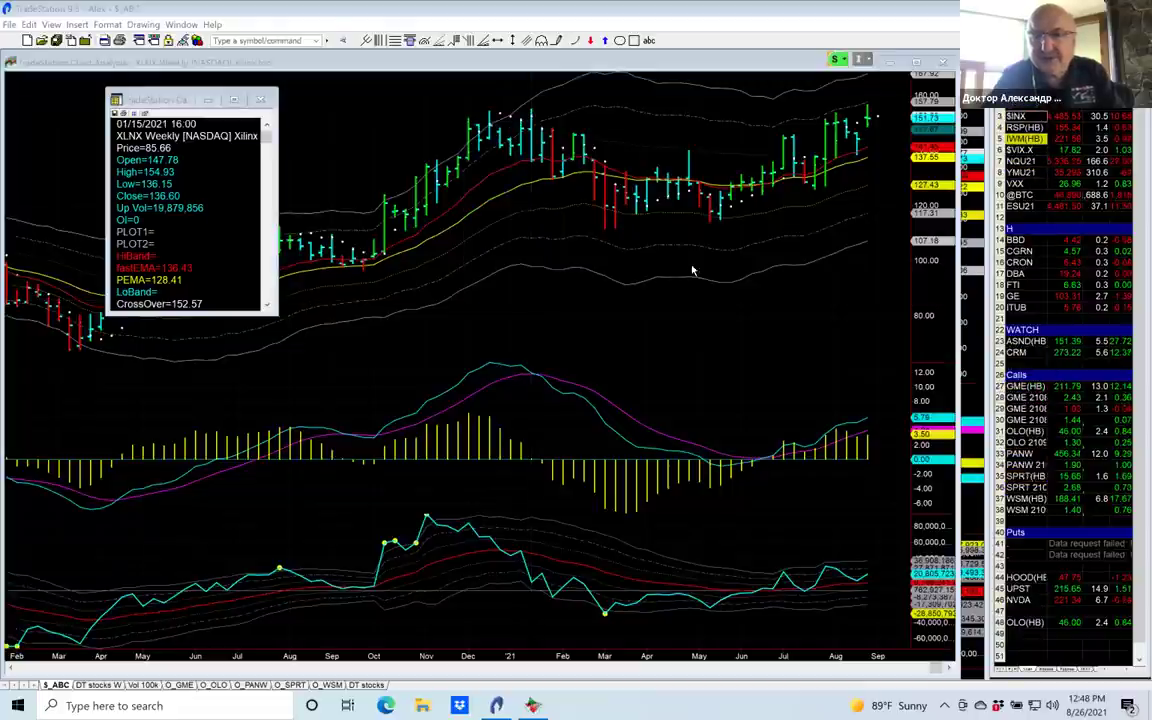
left_click(836, 247)
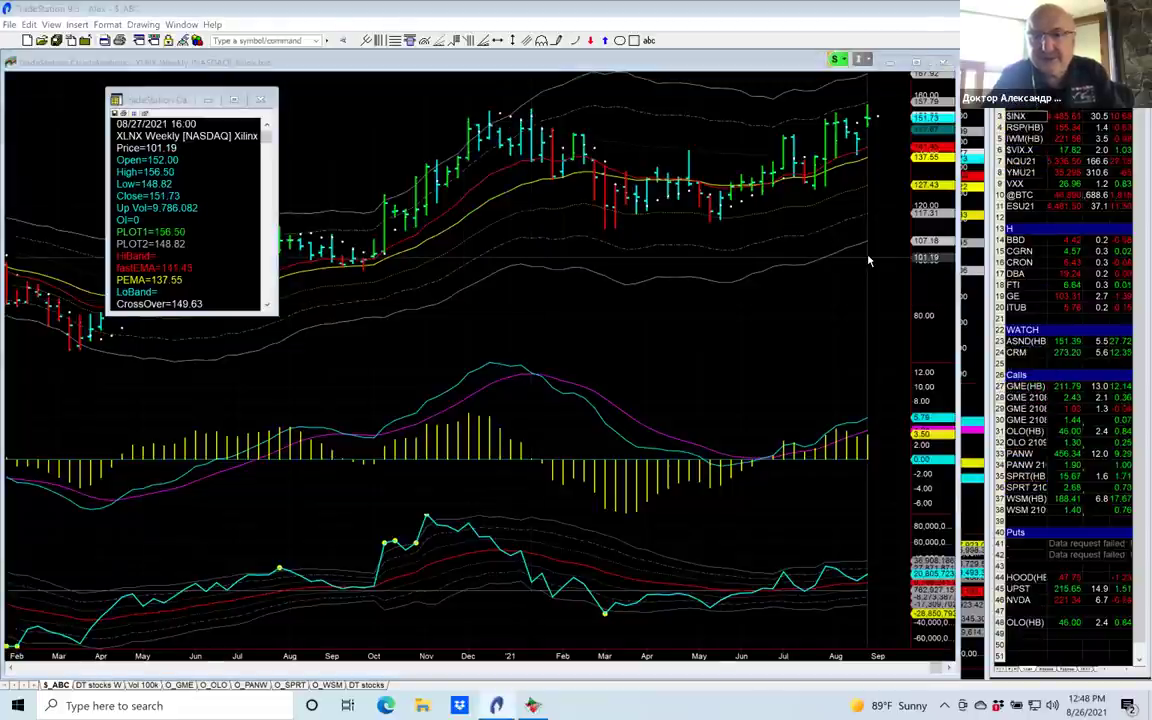
mouse_move(868, 261)
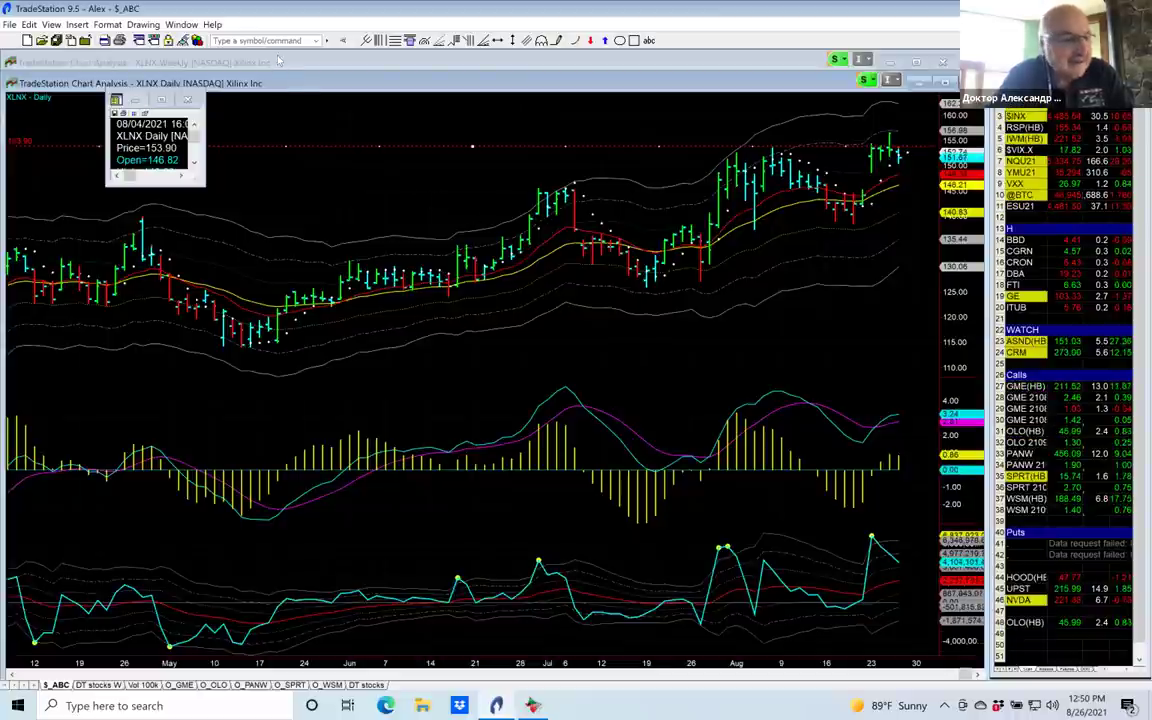
Step: Close the data window on the XLNX weekly chart, load the symbol DFS and show its weekly chart
left_click(280, 62)
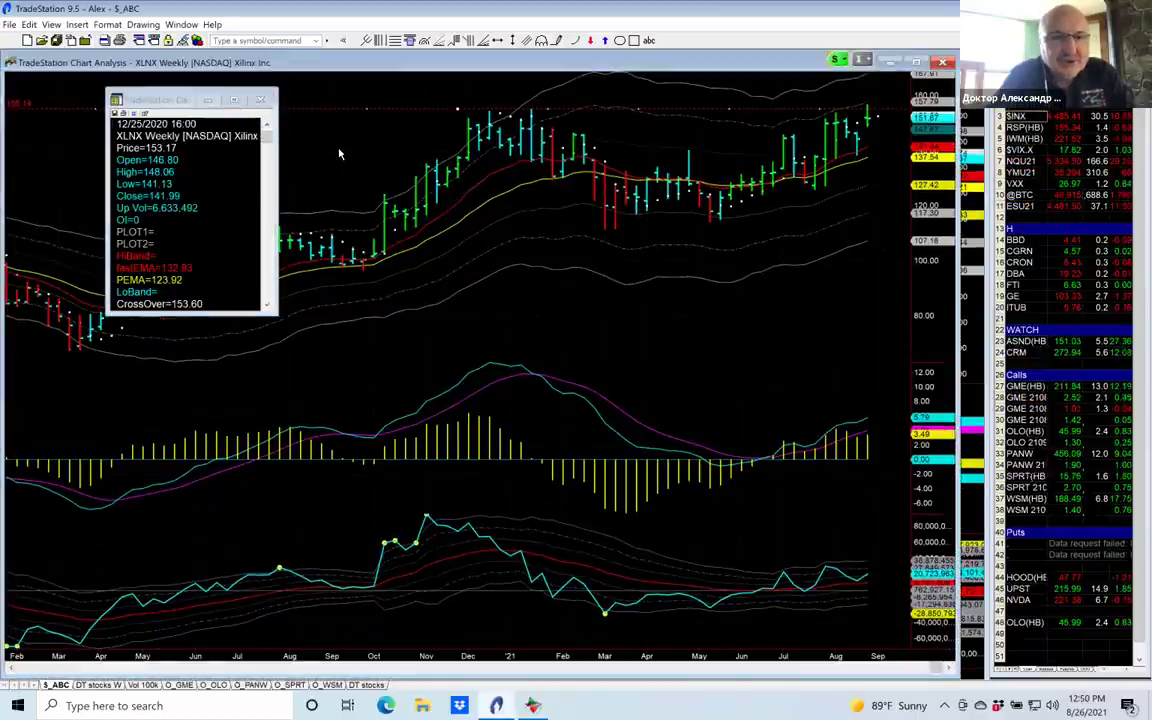
left_click(260, 101)
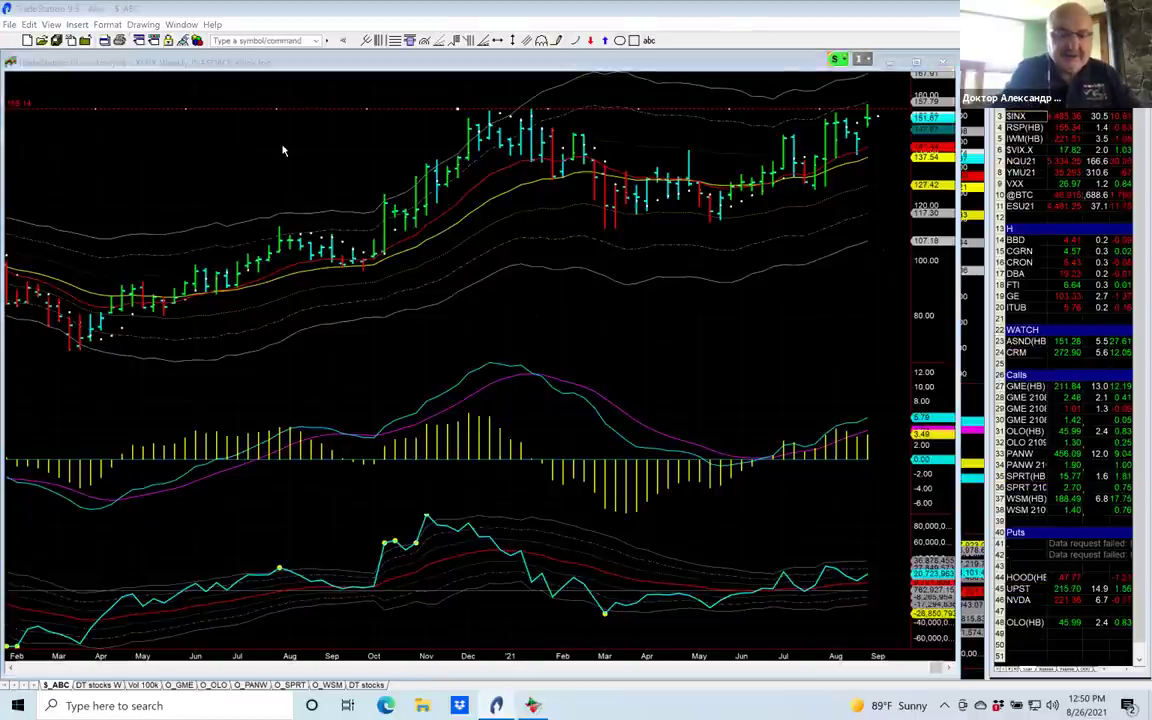
type("DFS")
key("Return")
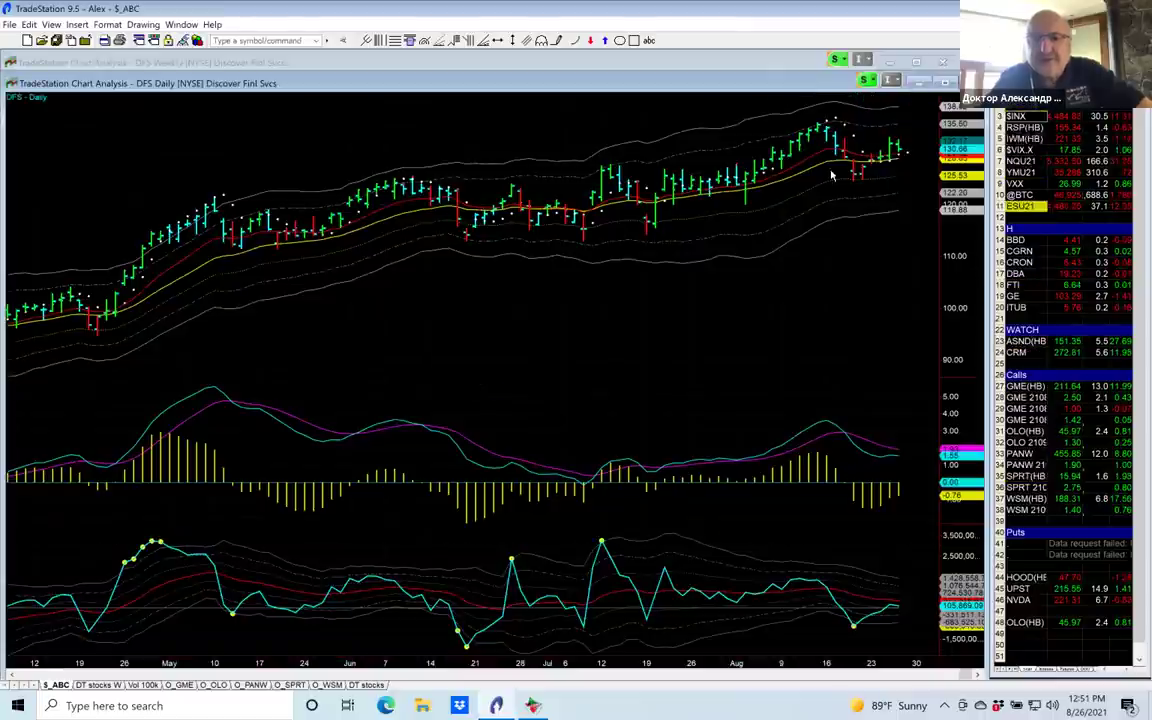
left_click(712, 65)
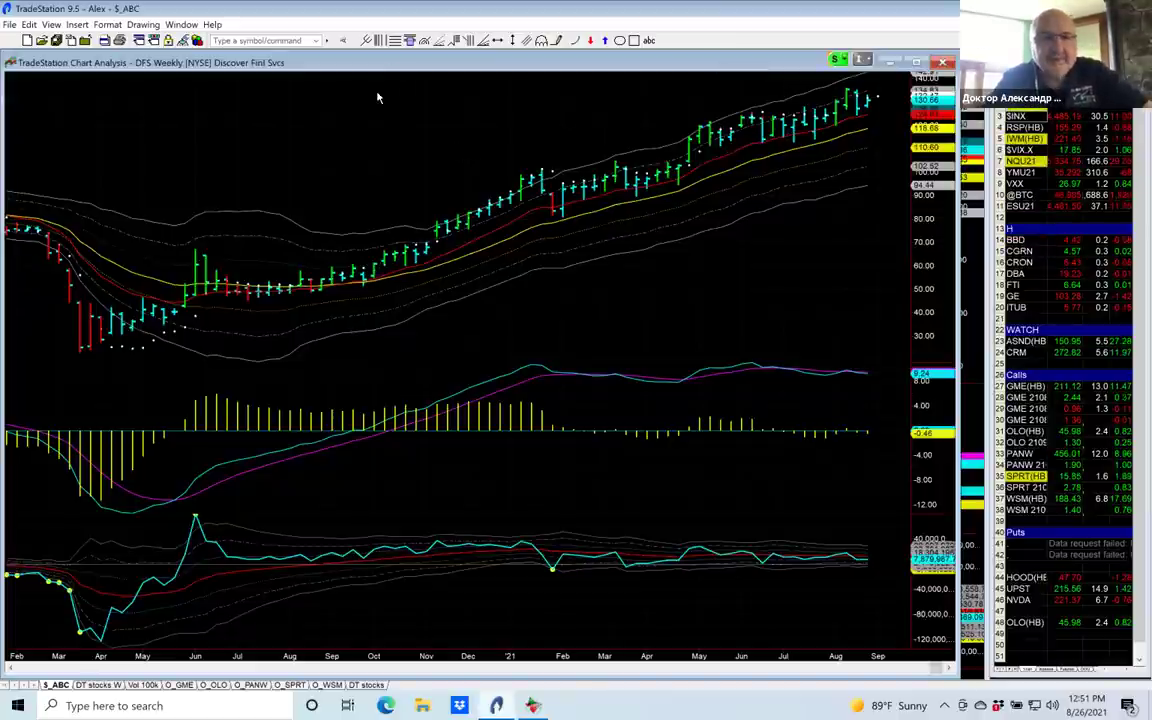
type("g")
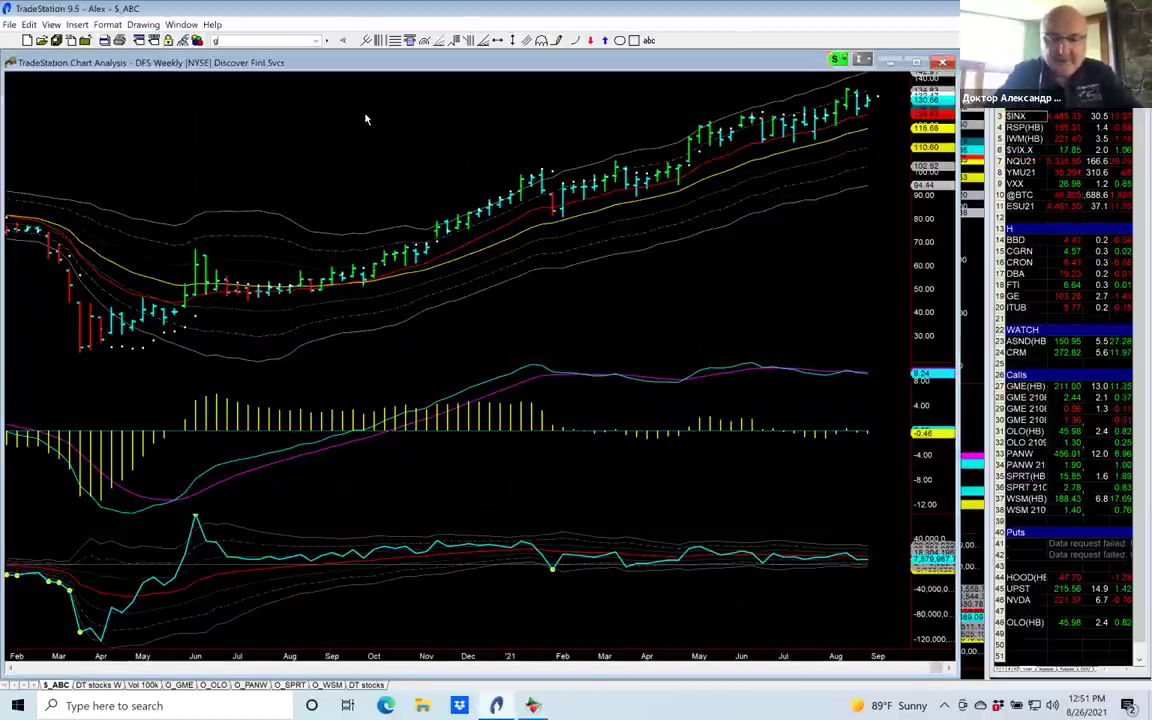
type("prn")
key("Return")
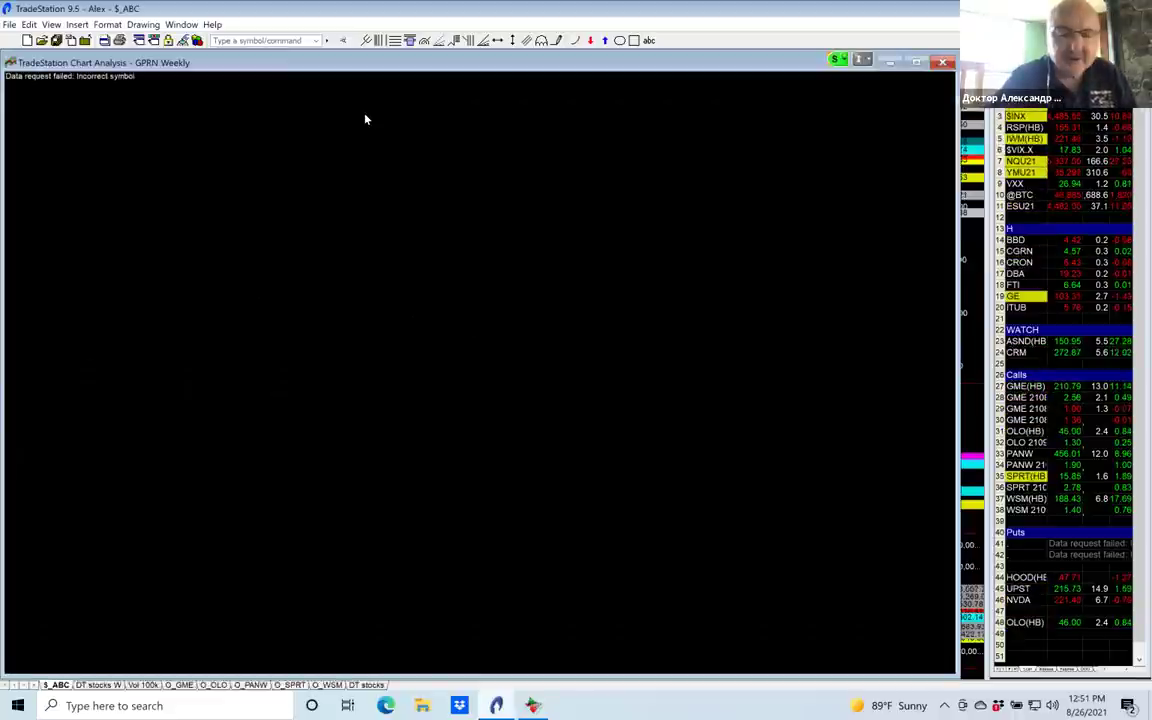
Step: Load the symbol GRPN on the weekly chart and extend its visible history back to mid-2018
type("grpn")
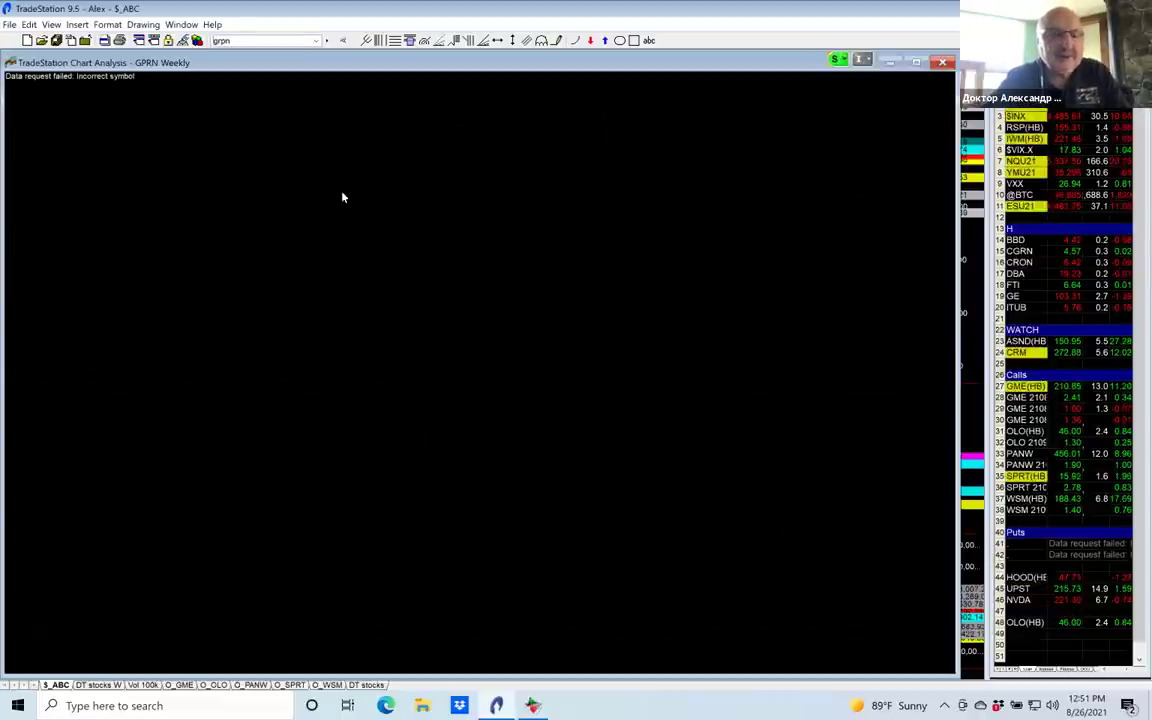
key("Return")
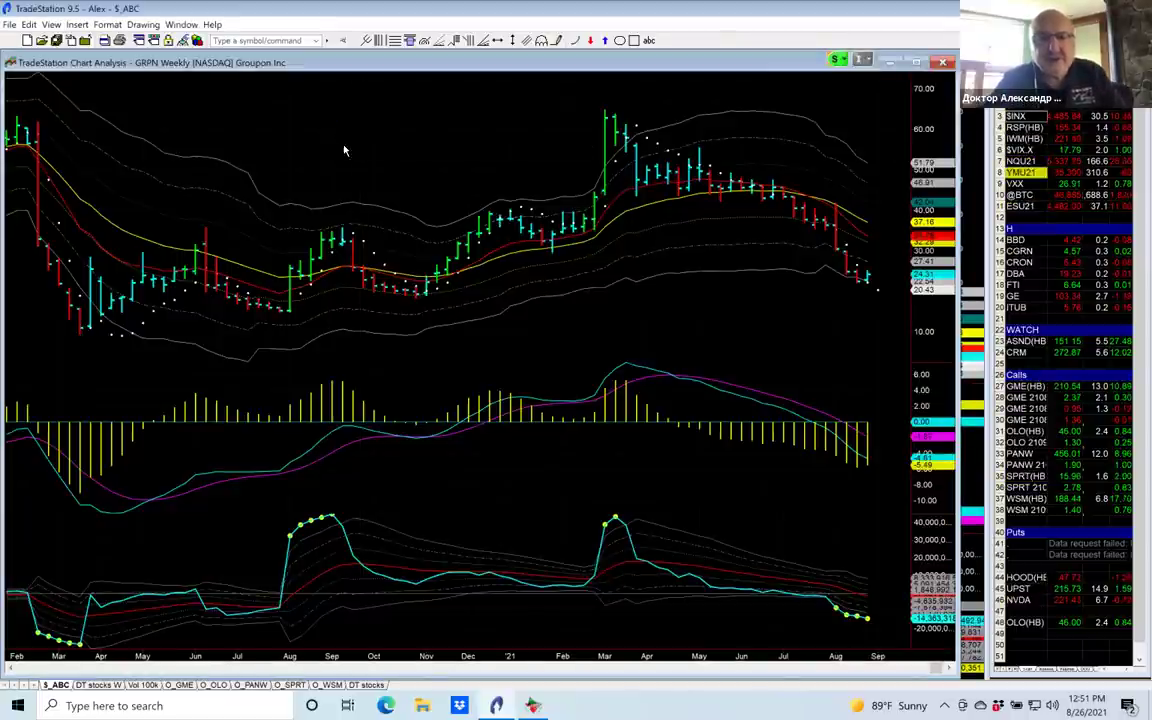
scroll(343, 150, "up", 3)
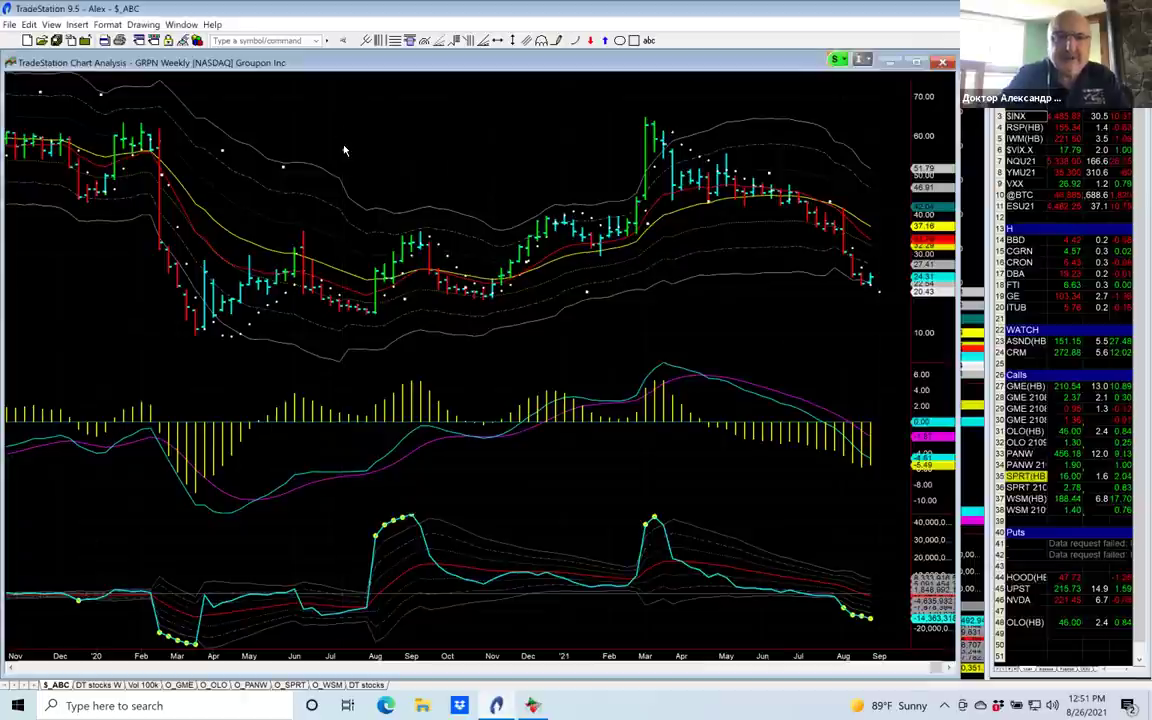
scroll(430, 110, "up", 5)
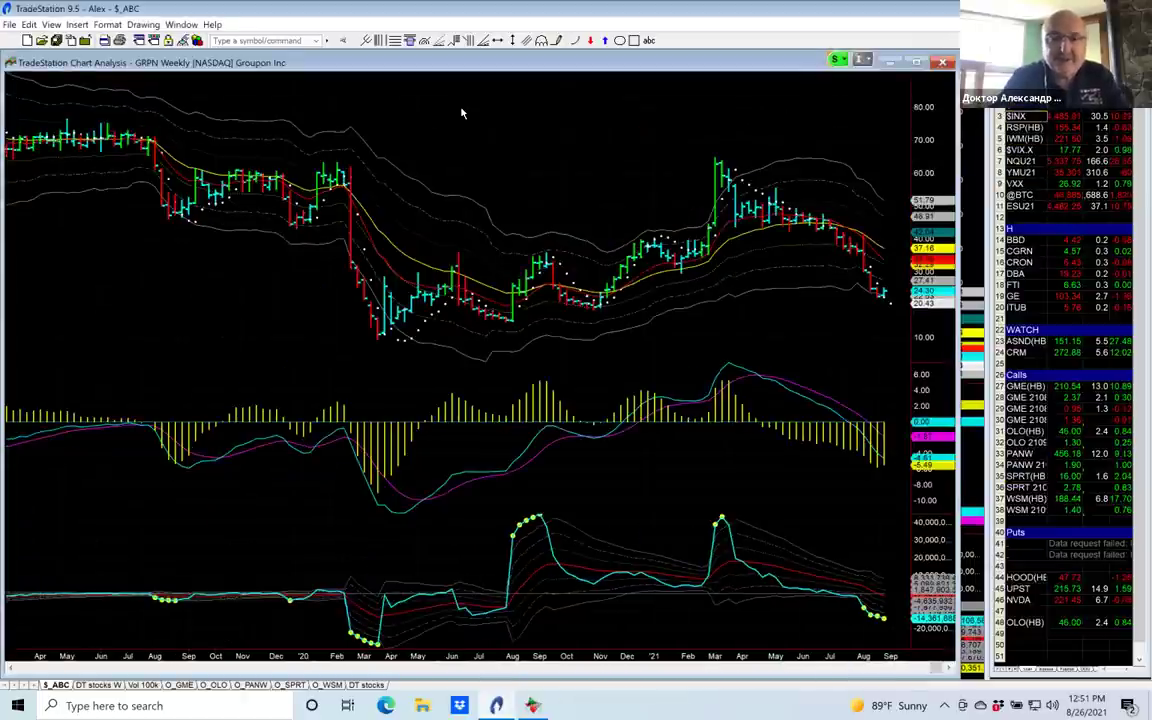
scroll(462, 113, "up", 5)
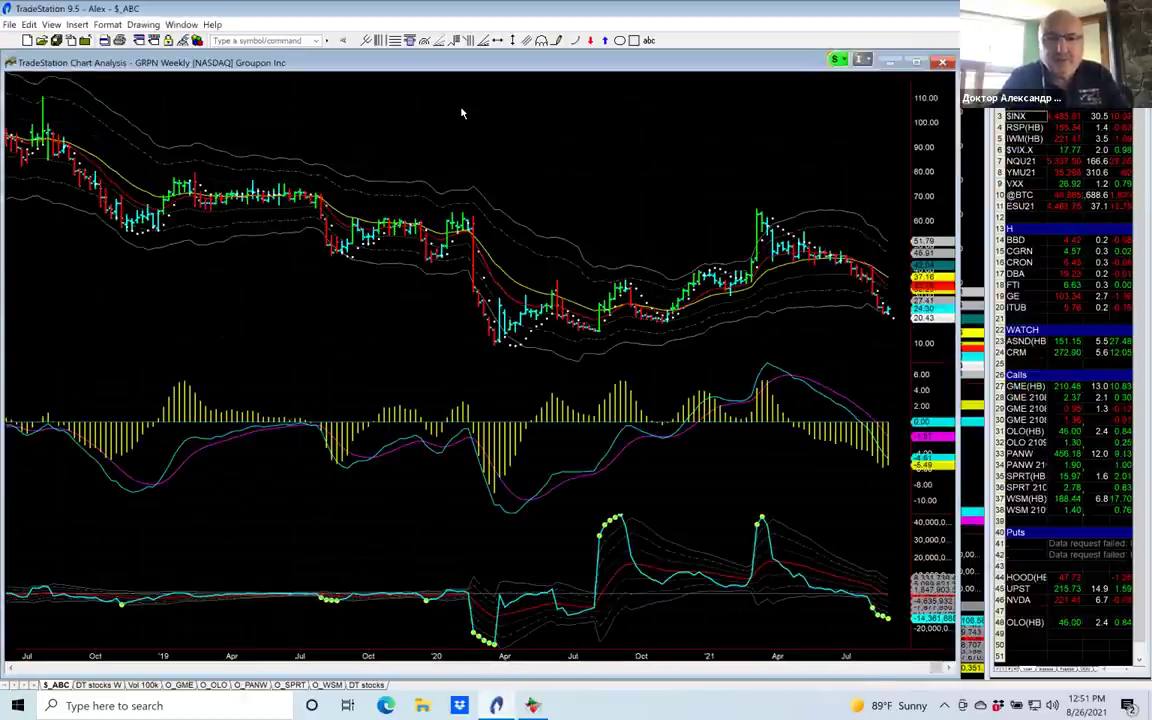
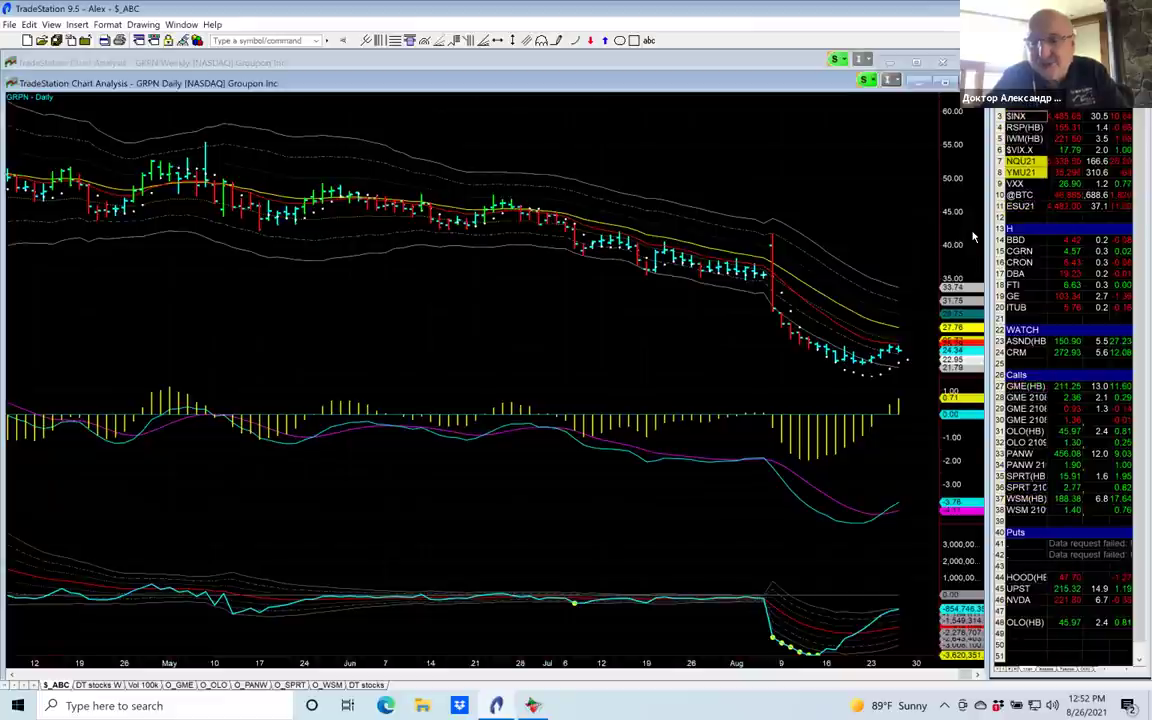
Step: Compare the GRPN weekly and daily charts, ending on the weekly chart
left_click(765, 65)
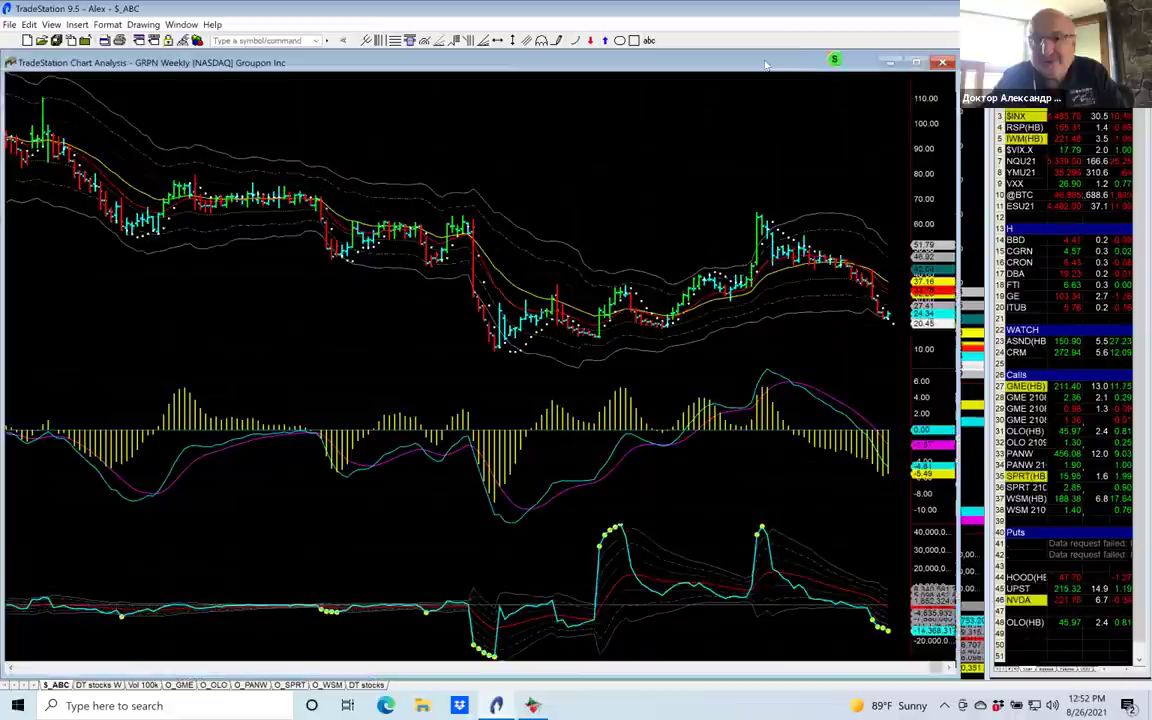
key("ctrl+Tab")
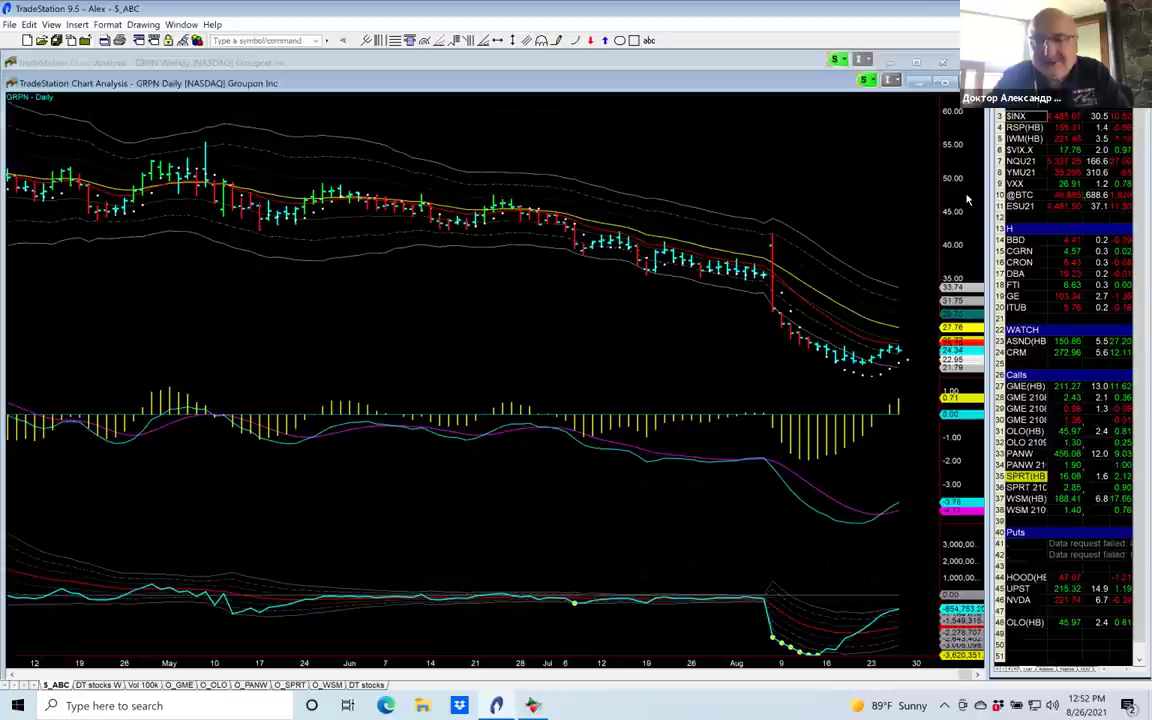
left_click(576, 62)
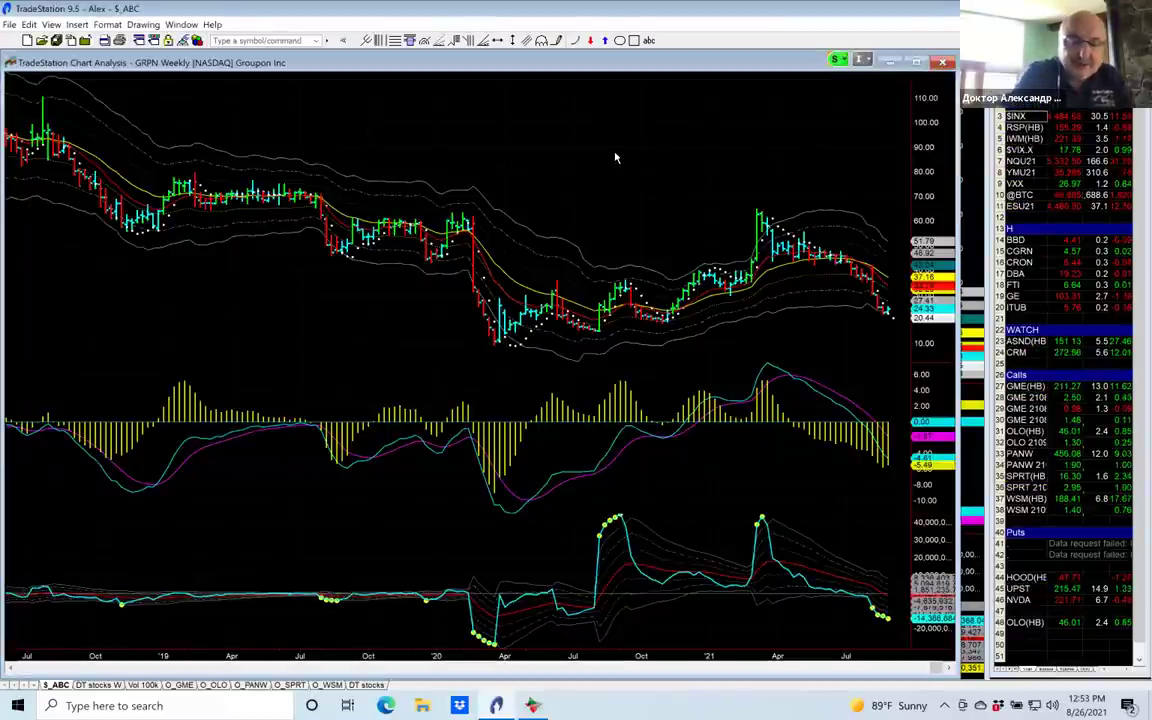
Step: Load the symbol SPOT and examine the late-May 2021 bar and the latest bars on its weekly chart
type("spot")
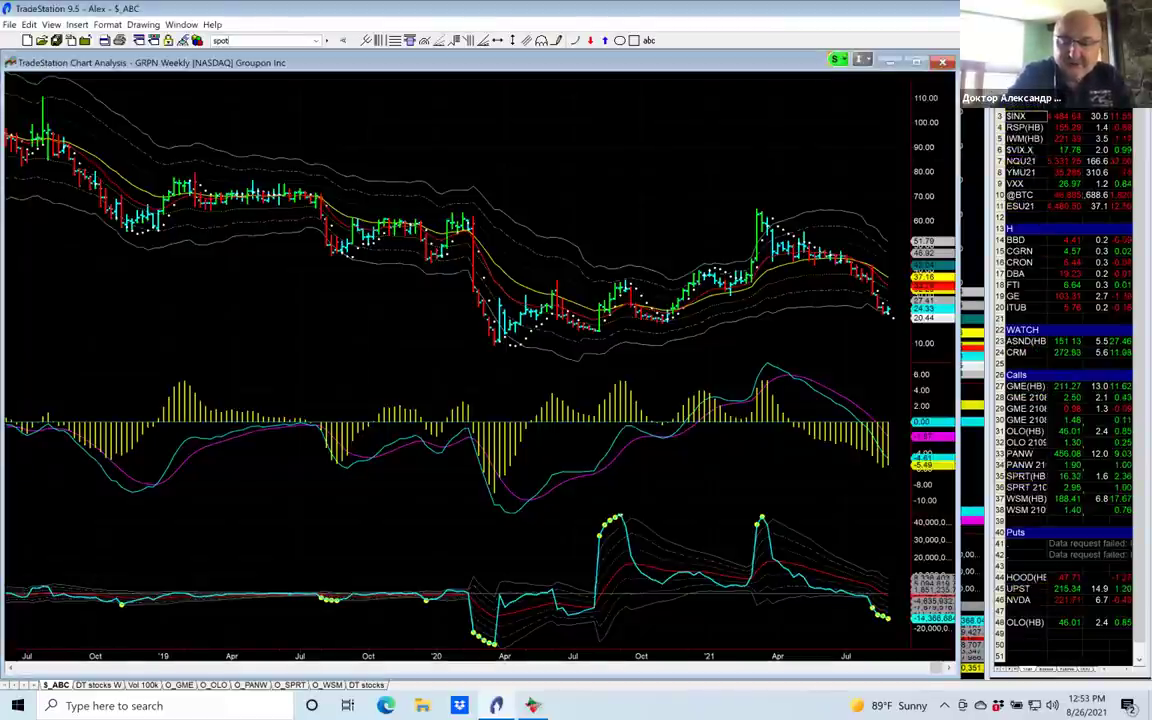
key("Return")
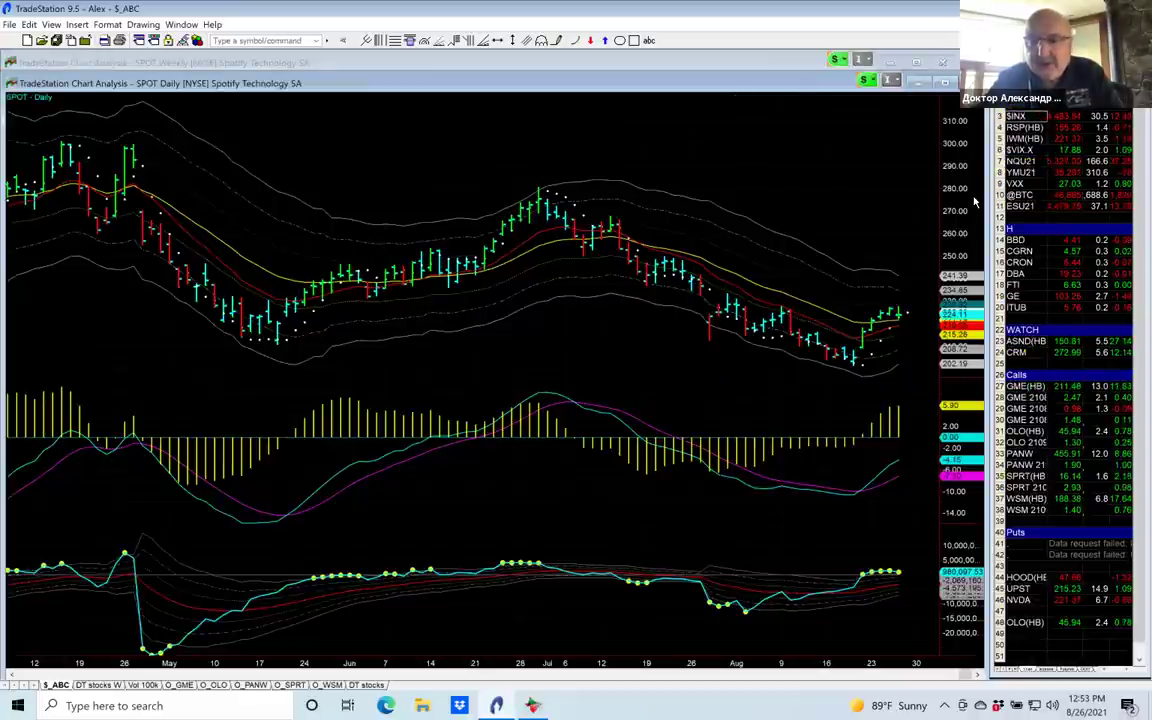
left_click(722, 66)
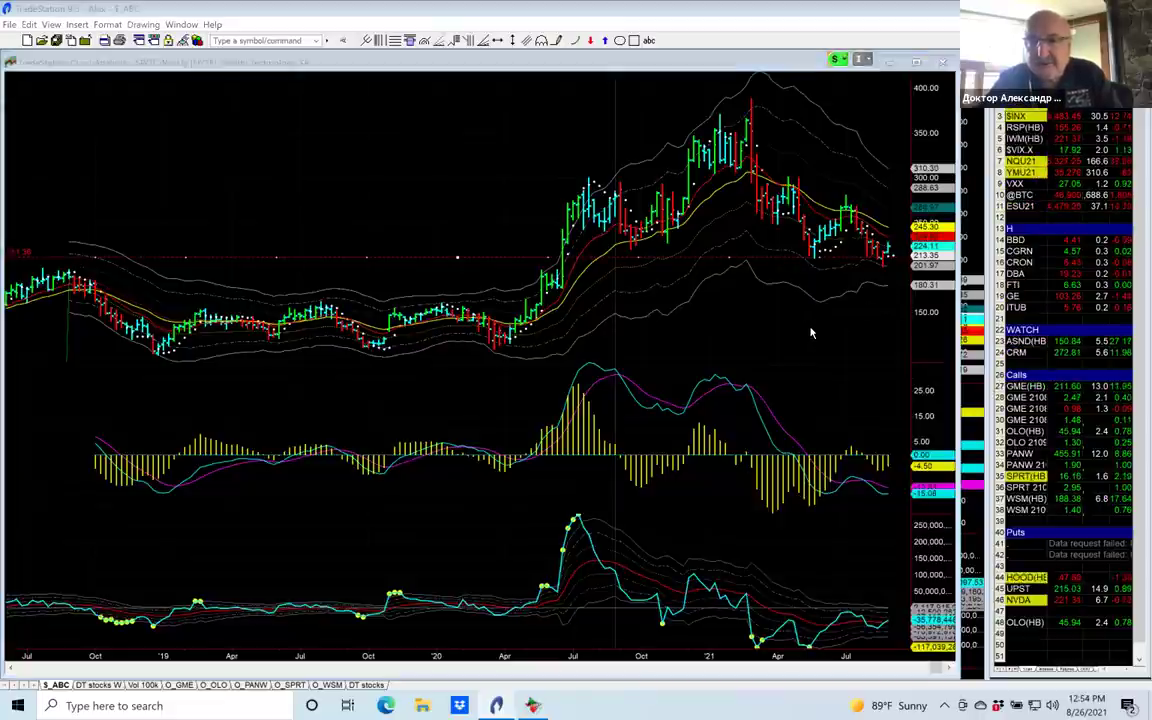
mouse_move(818, 330)
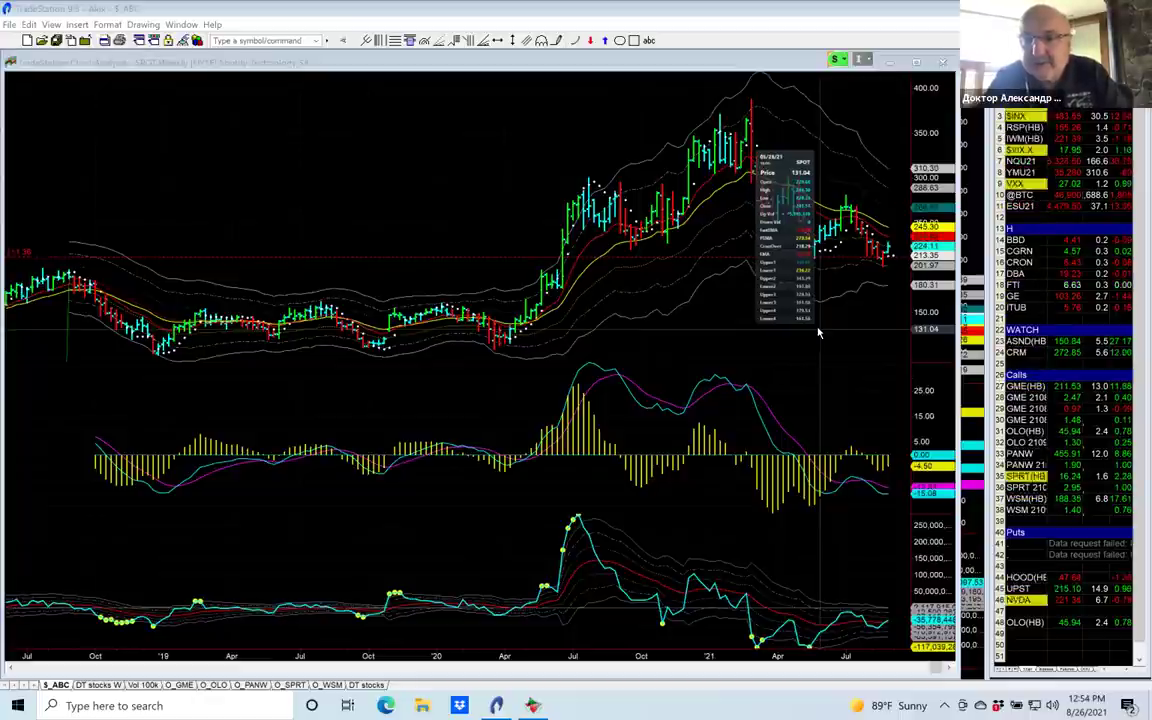
left_click(884, 330)
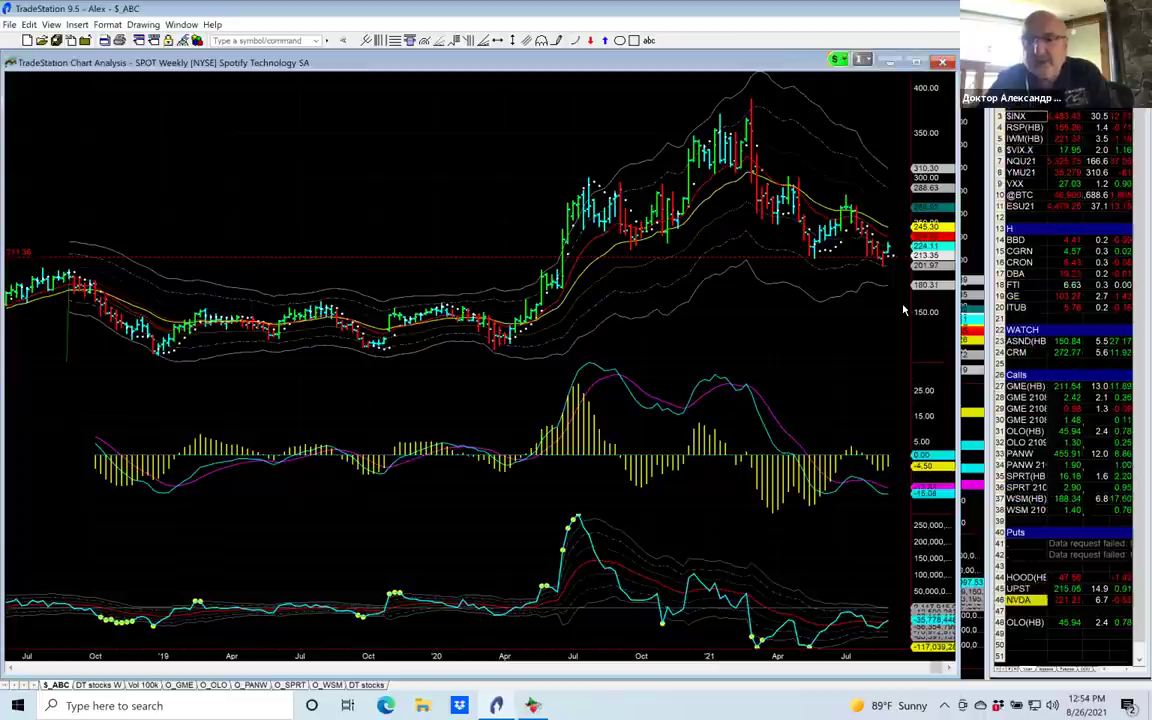
Step: Switch from the SPOT weekly chart to the daily chart, load the symbol AOUT and show its weekly chart
left_click(975, 250)
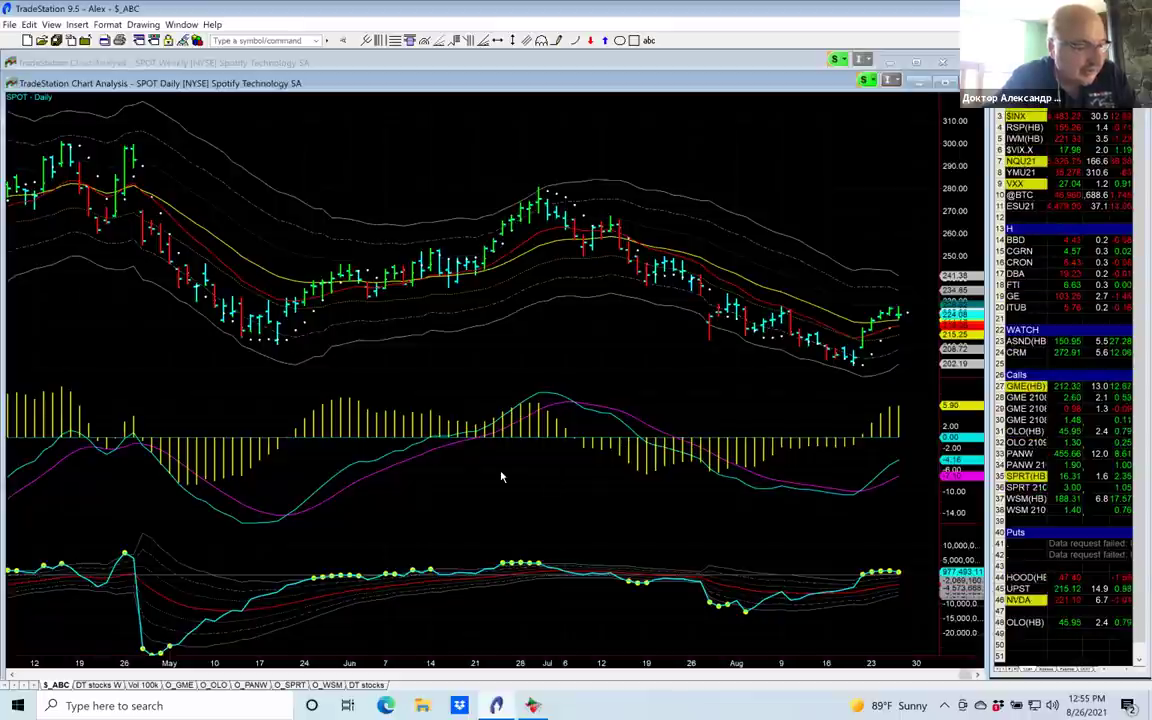
left_click(426, 130)
type("aout")
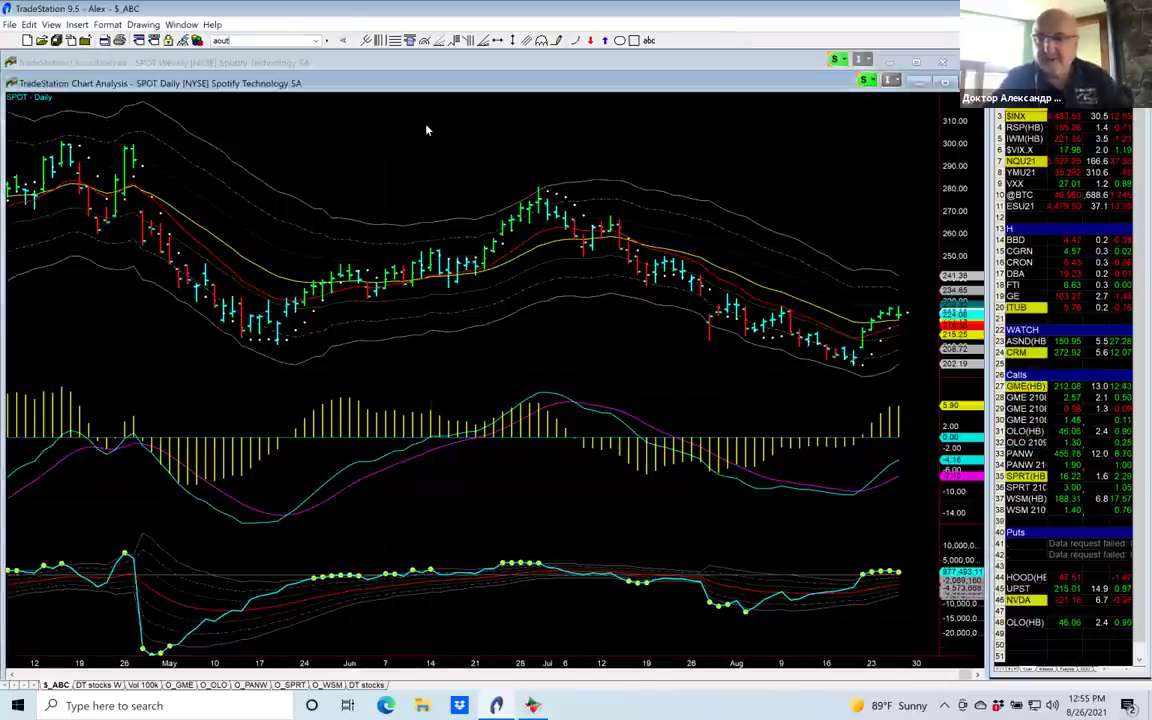
key("Return")
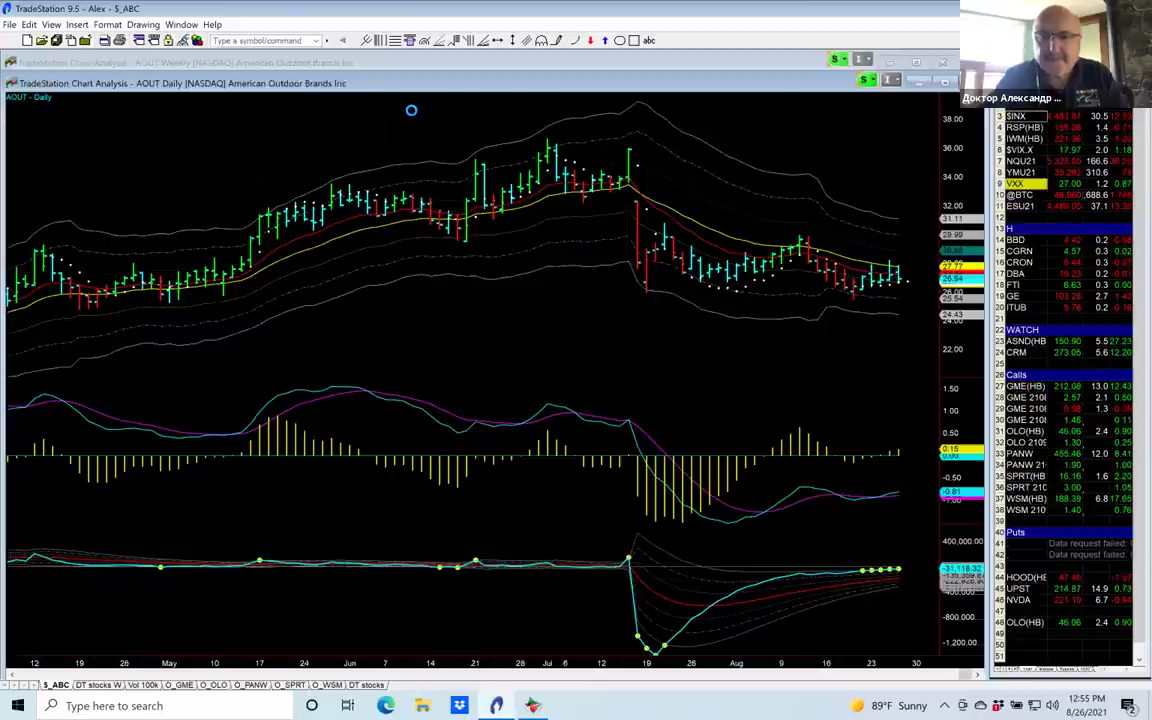
left_click(448, 65)
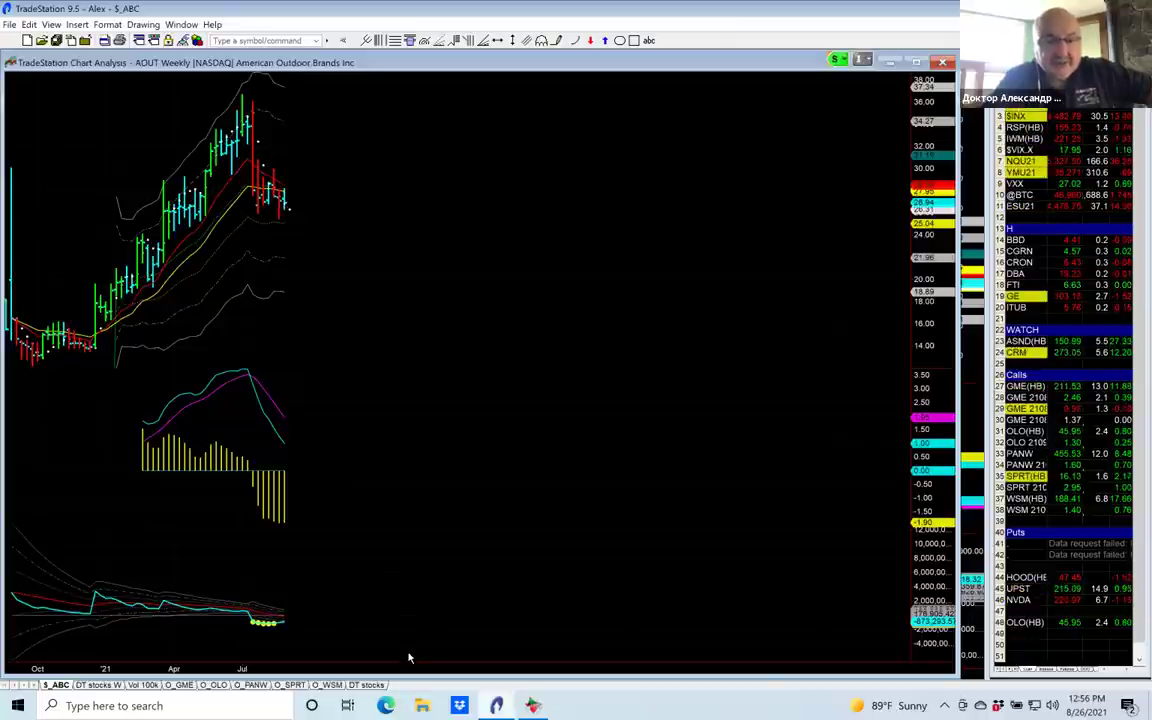
Step: Return to the AOUT daily chart, open the data window and enlarge it to fit the bar's price and indicator values
left_click(977, 413)
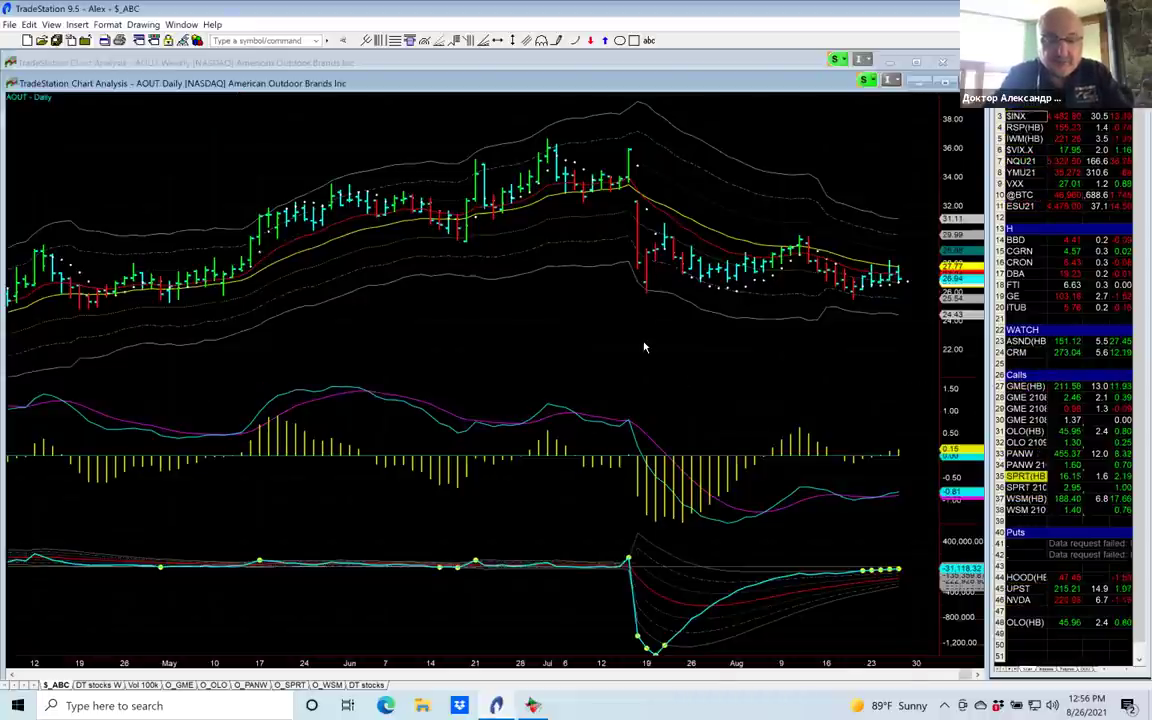
left_click(644, 347)
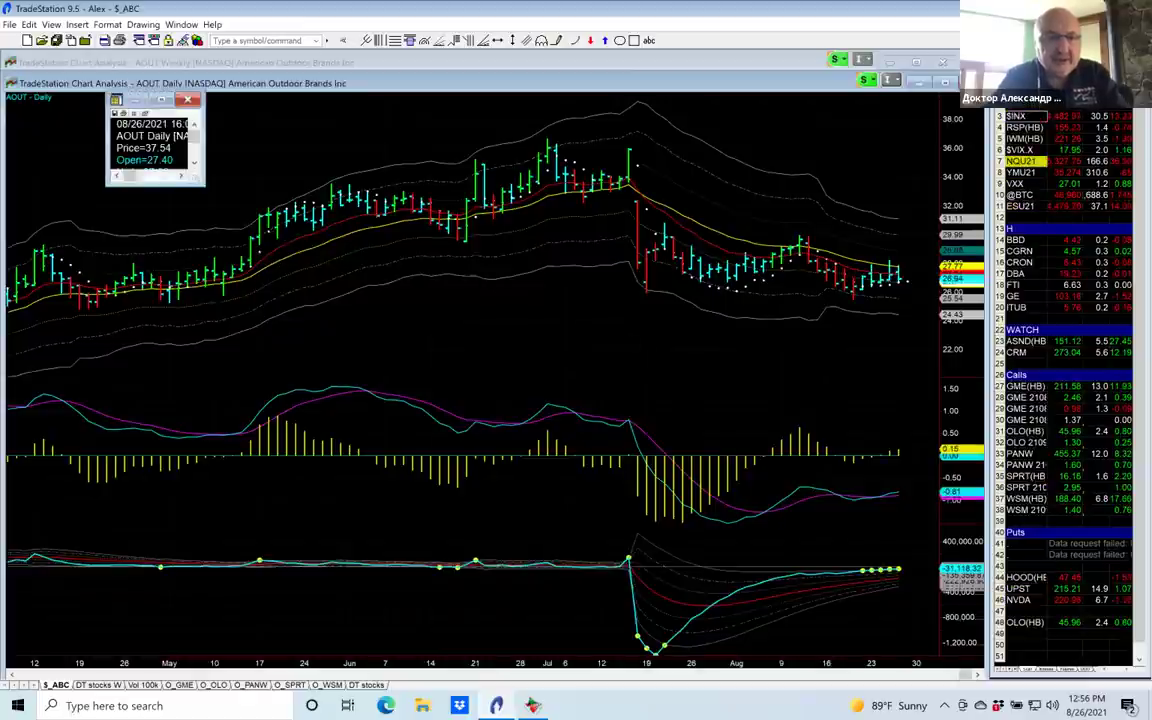
left_click_drag(203, 183, 327, 395)
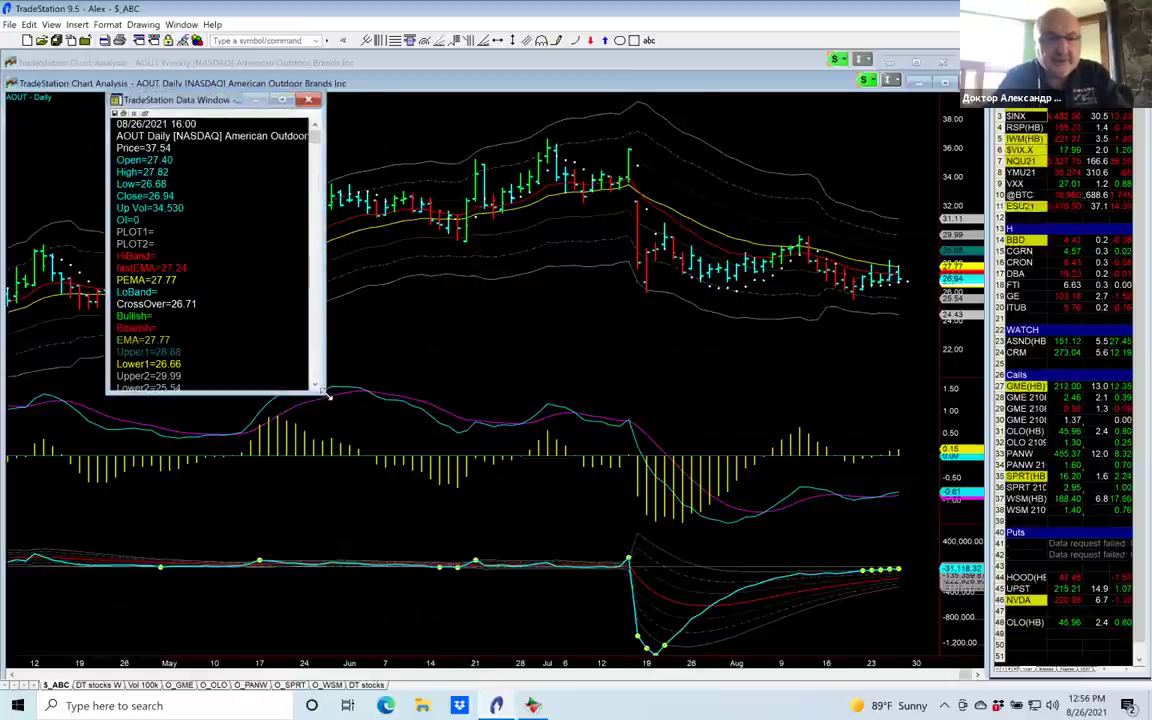
Step: Examine the July 19 and August 19, 2021 bars of the AOUT daily chart in the data window, and close the window
left_click(650, 378)
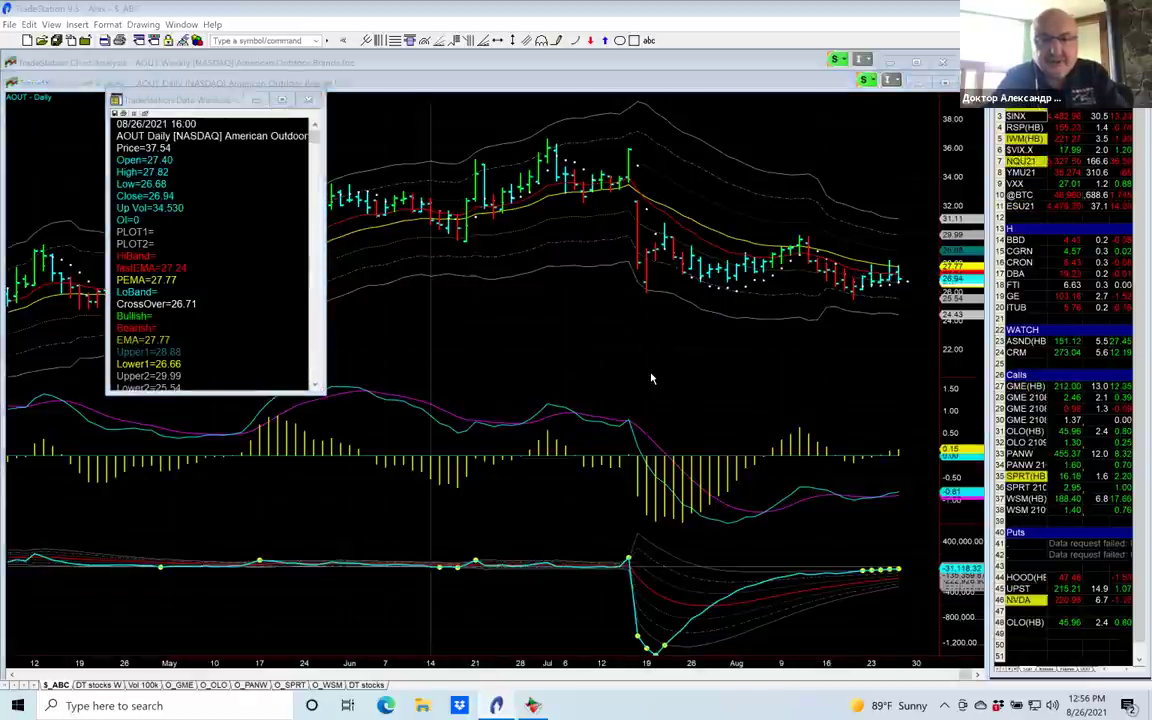
mouse_move(645, 380)
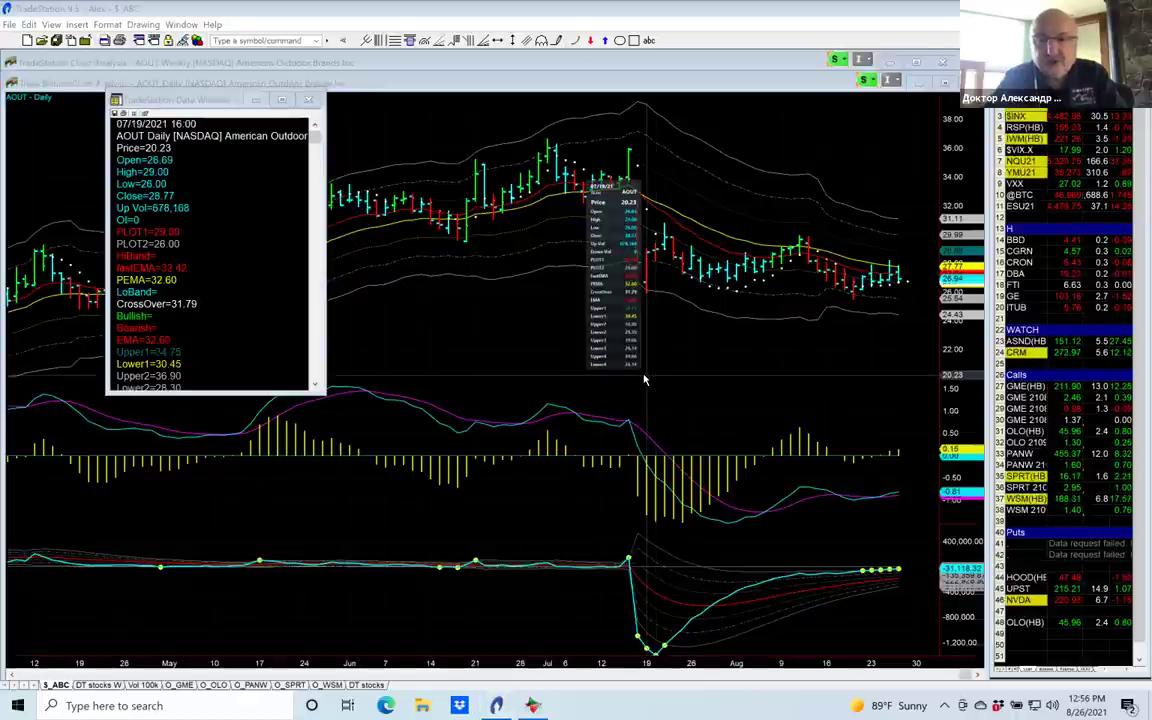
left_click(857, 367)
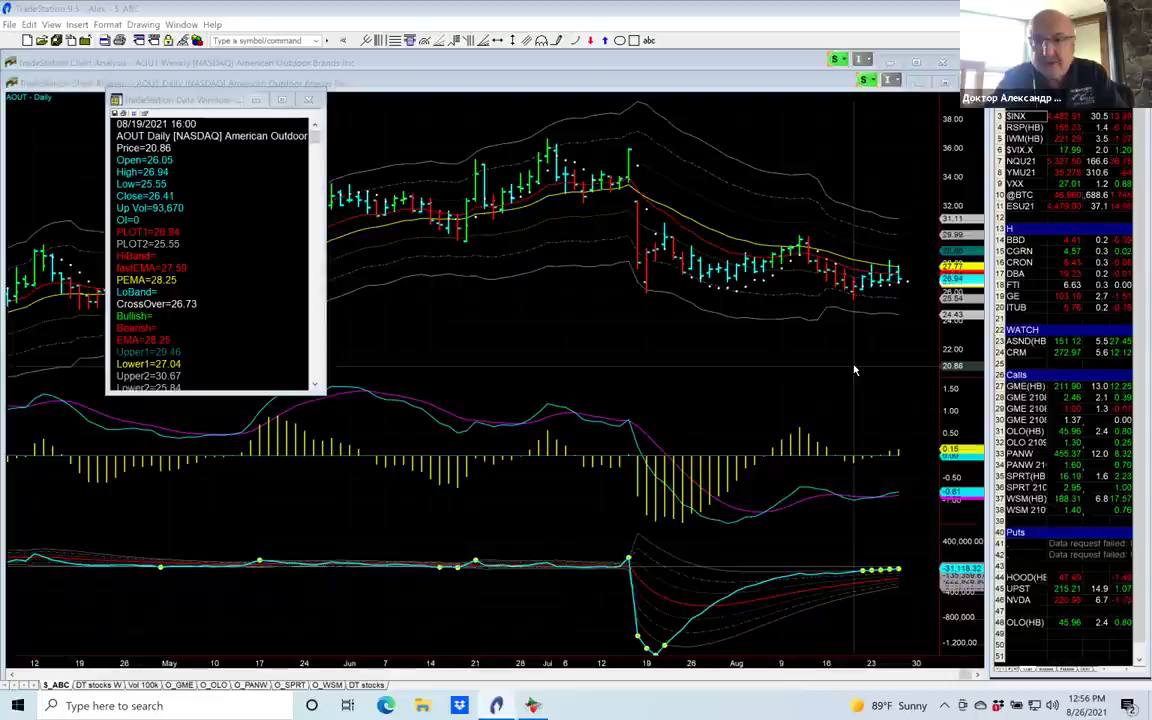
mouse_move(855, 370)
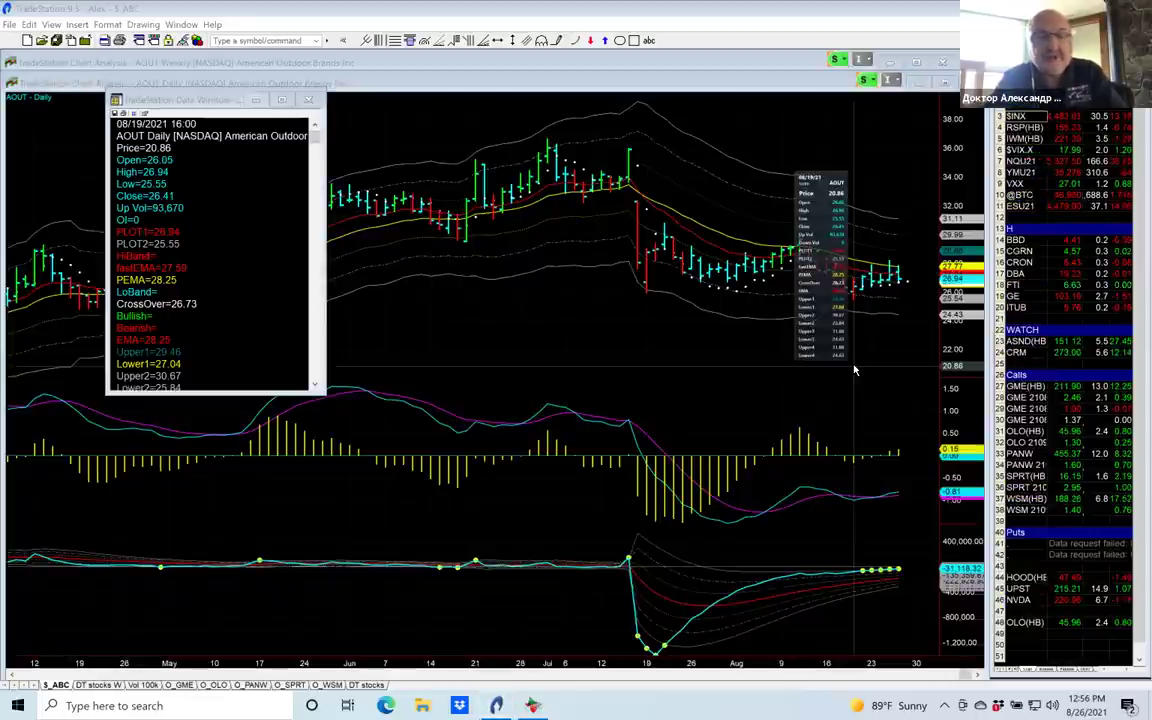
left_click(620, 258)
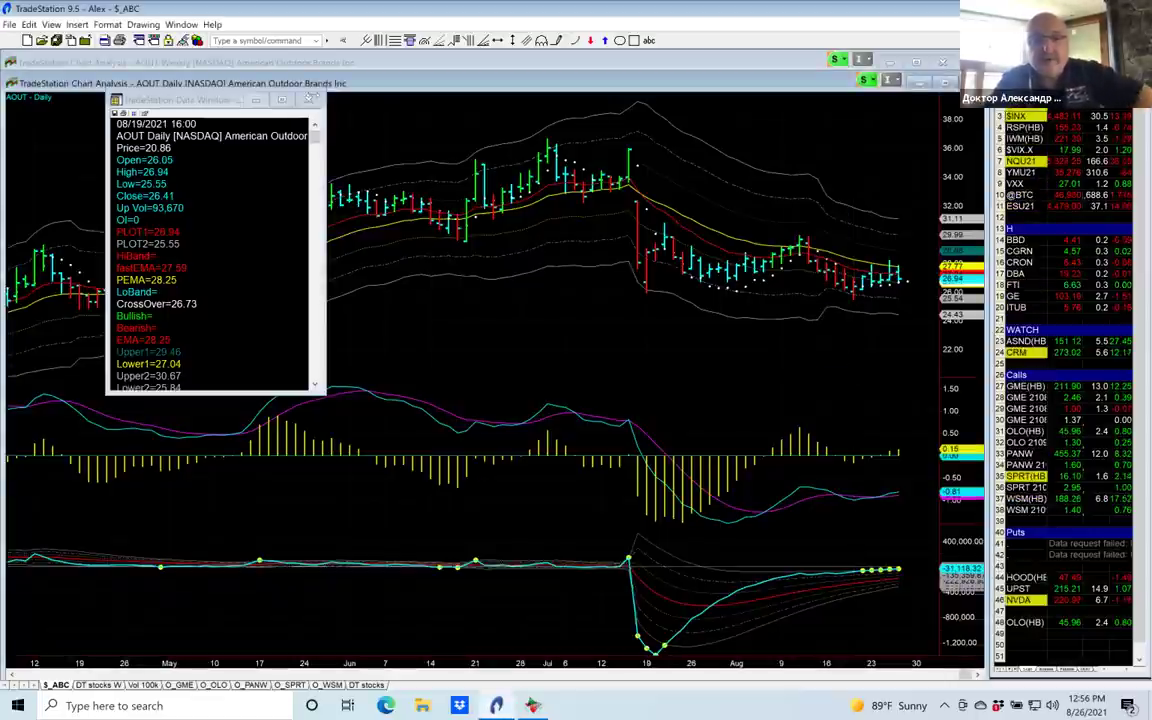
left_click(310, 101)
left_click(310, 101)
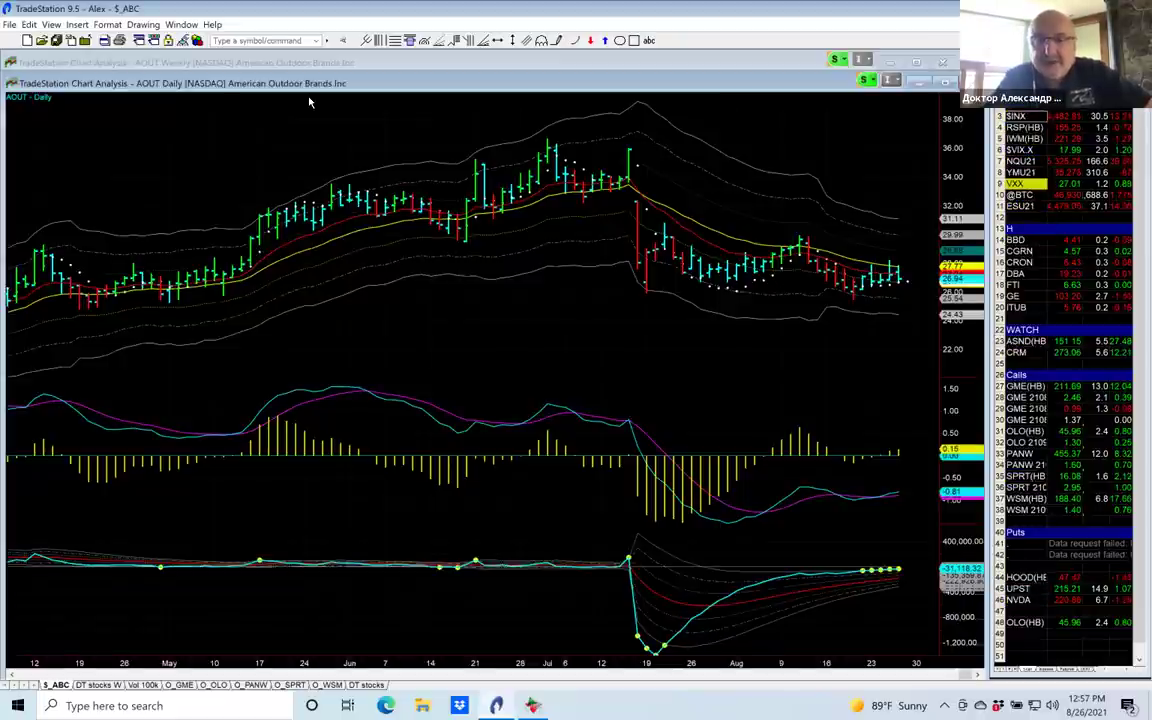
Step: Switch from the AOUT daily chart to the weekly chart and load the symbol FTI
left_click(505, 64)
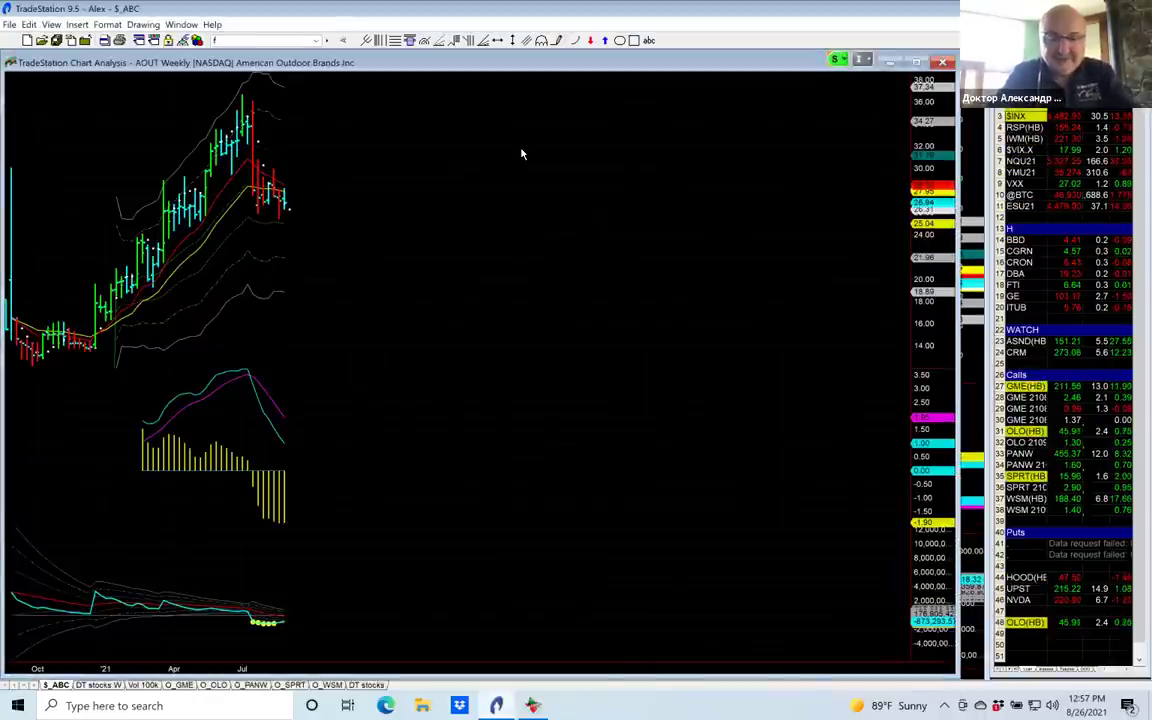
type("ti")
key("Return")
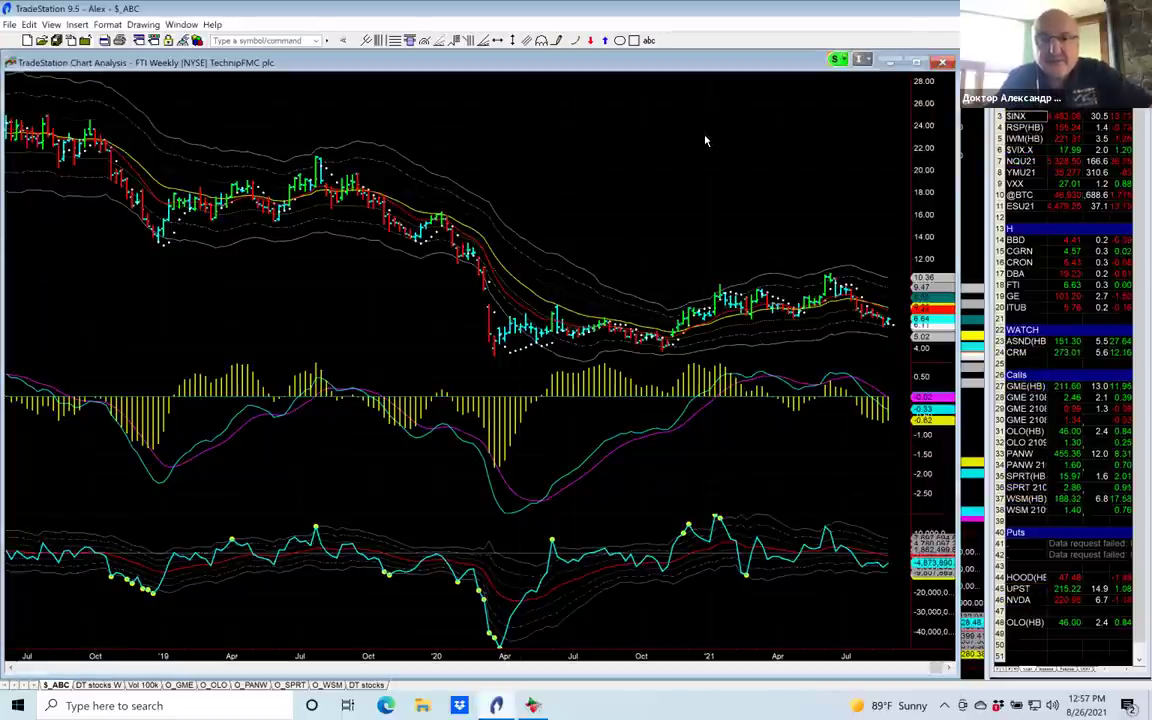
Step: Extend the visible history of the FTI weekly chart back to 2012
scroll(705, 141, "up", 3)
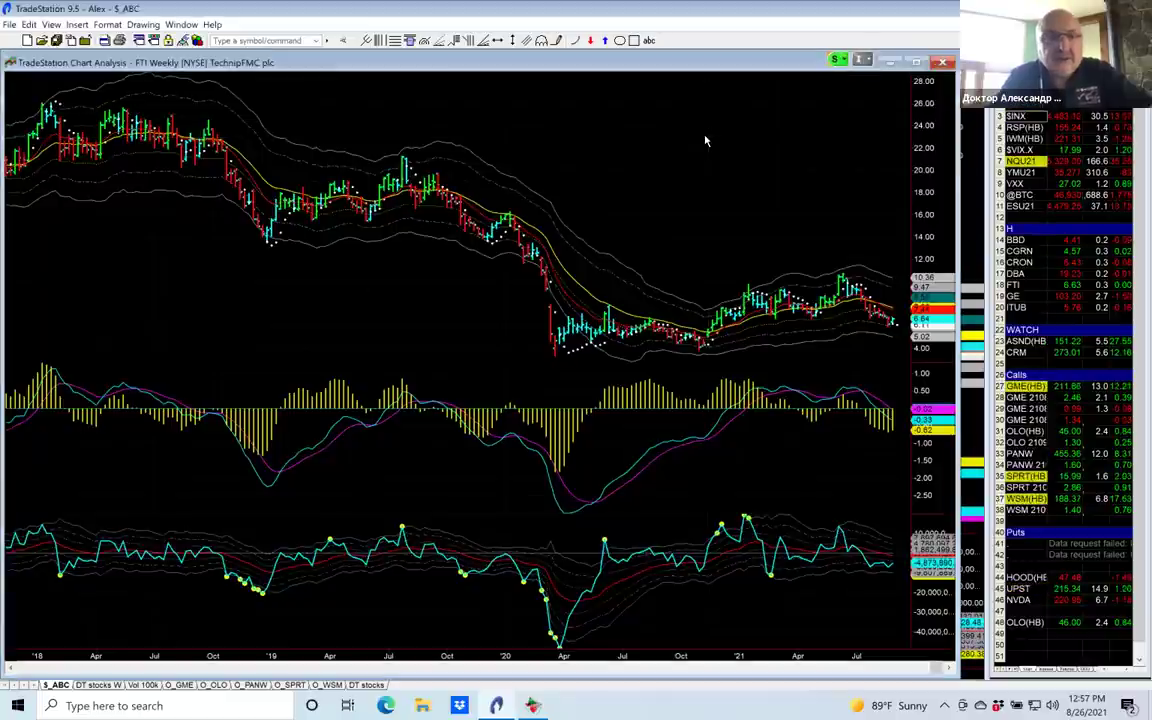
scroll(705, 141, "up", 2)
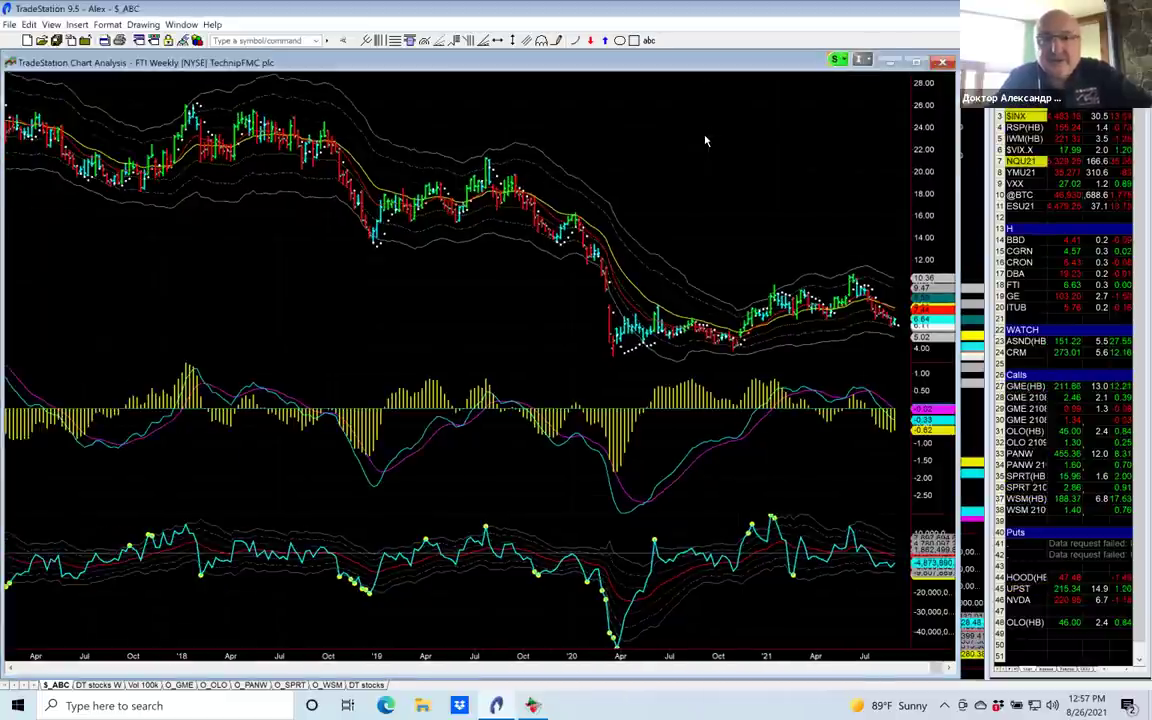
scroll(705, 141, "up", 2)
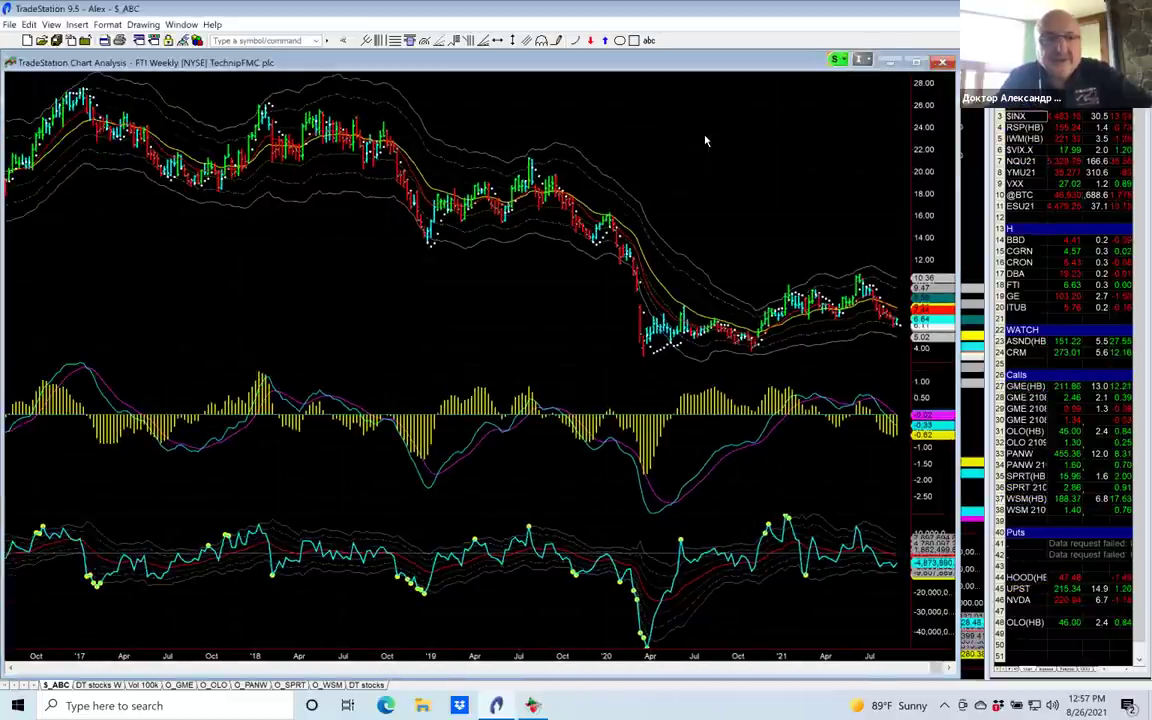
scroll(705, 141, "down", 3)
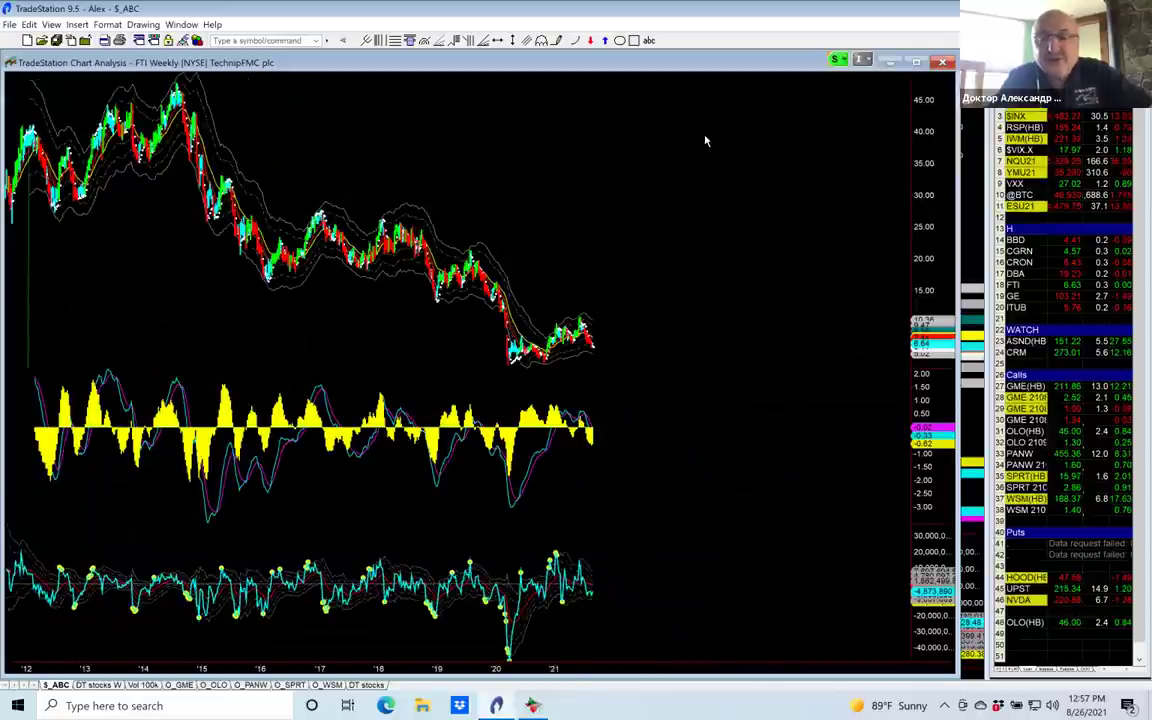
Step: Narrow the visible range of the FTI weekly chart to the bars from February 2020 to September 2021
scroll(705, 141, "up", 1)
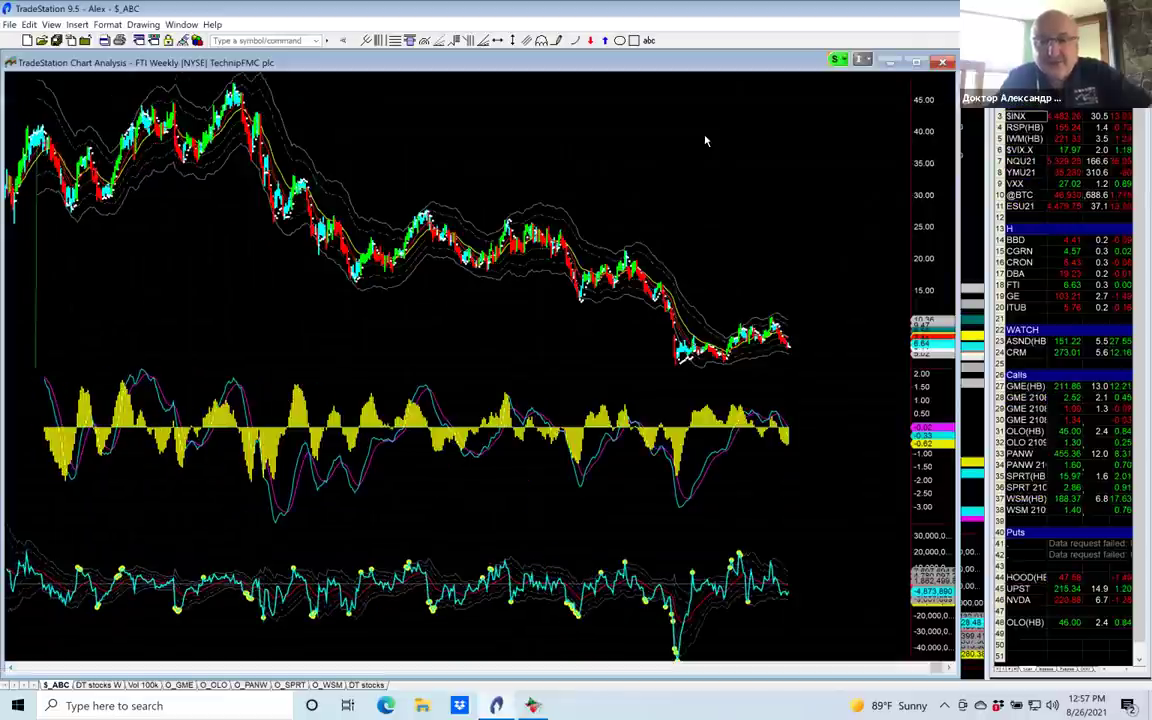
scroll(705, 141, "up", 4)
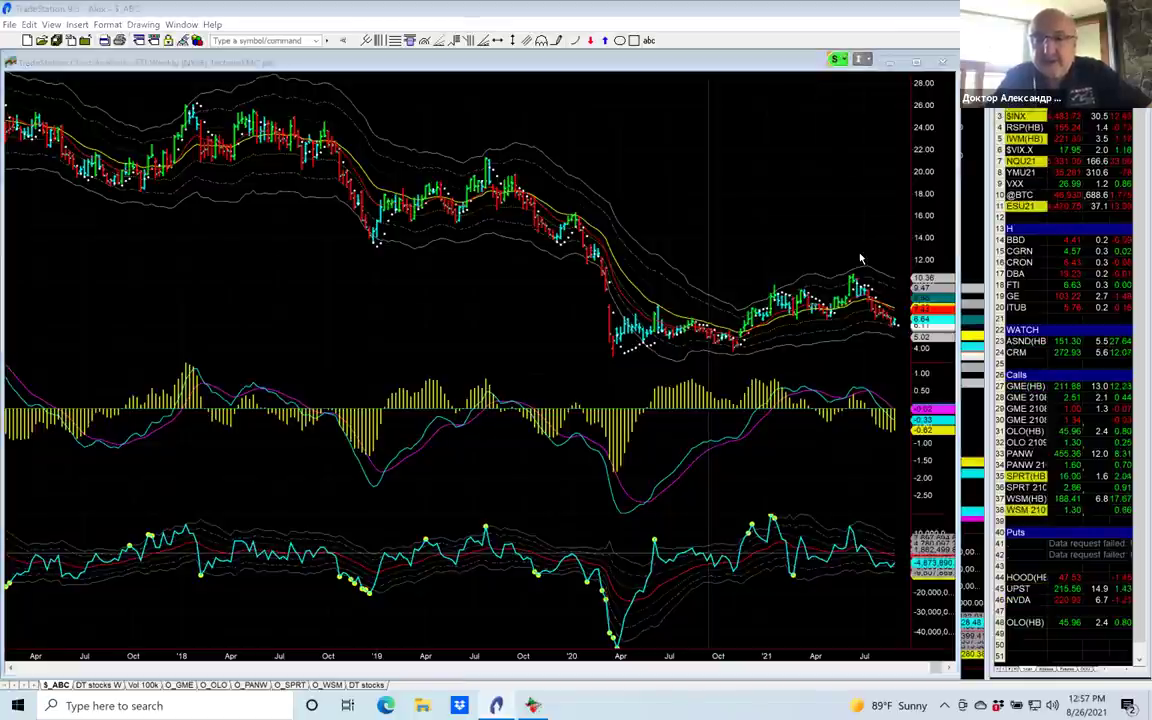
scroll(860, 259, "up", 2)
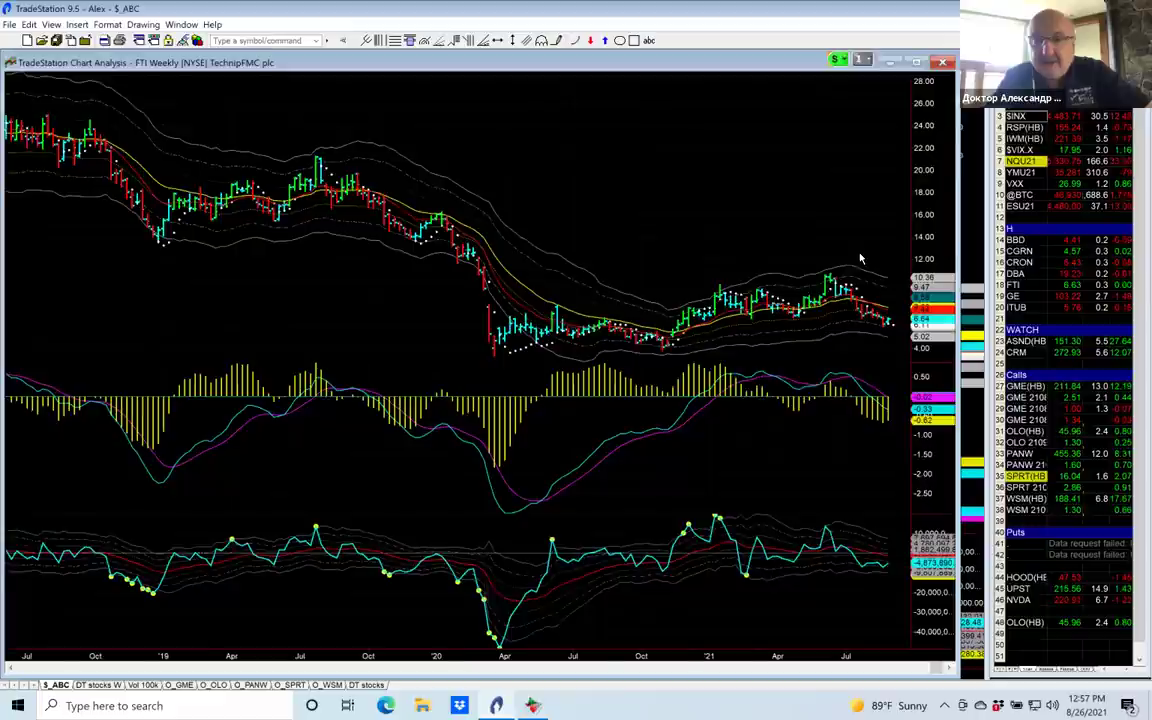
scroll(862, 259, "up", 2)
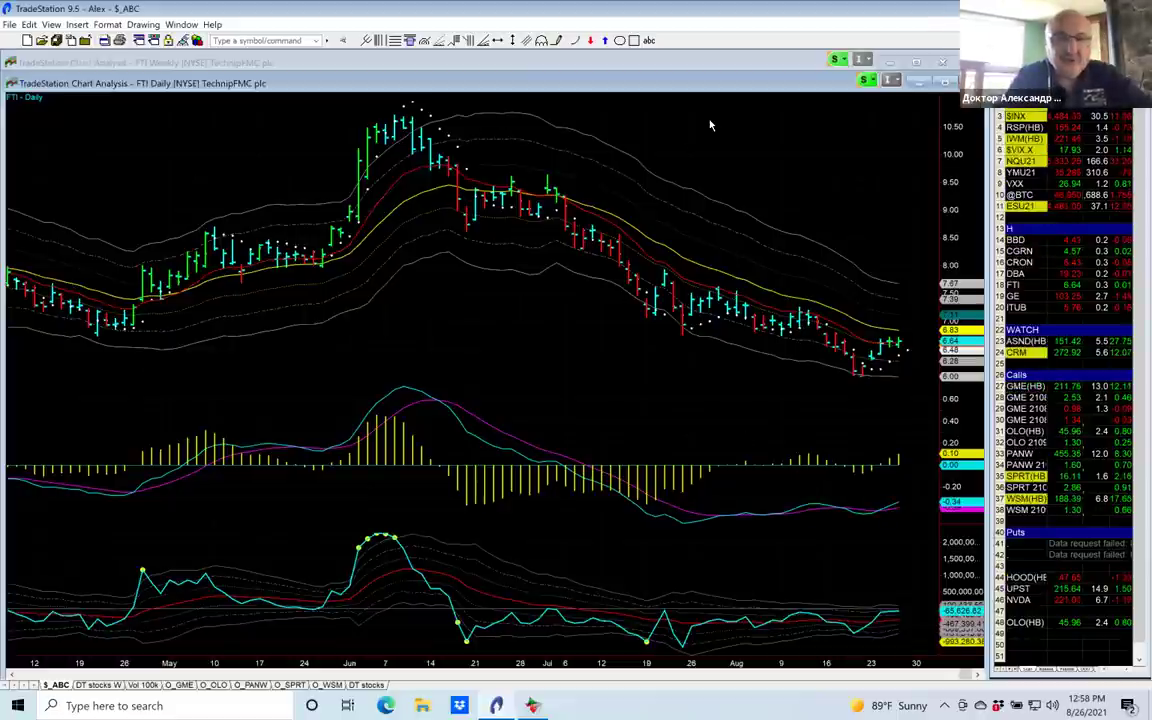
Step: Load the symbol NAVI in the weekly chart in place of FTI and review its weekly and daily charts
left_click(641, 62)
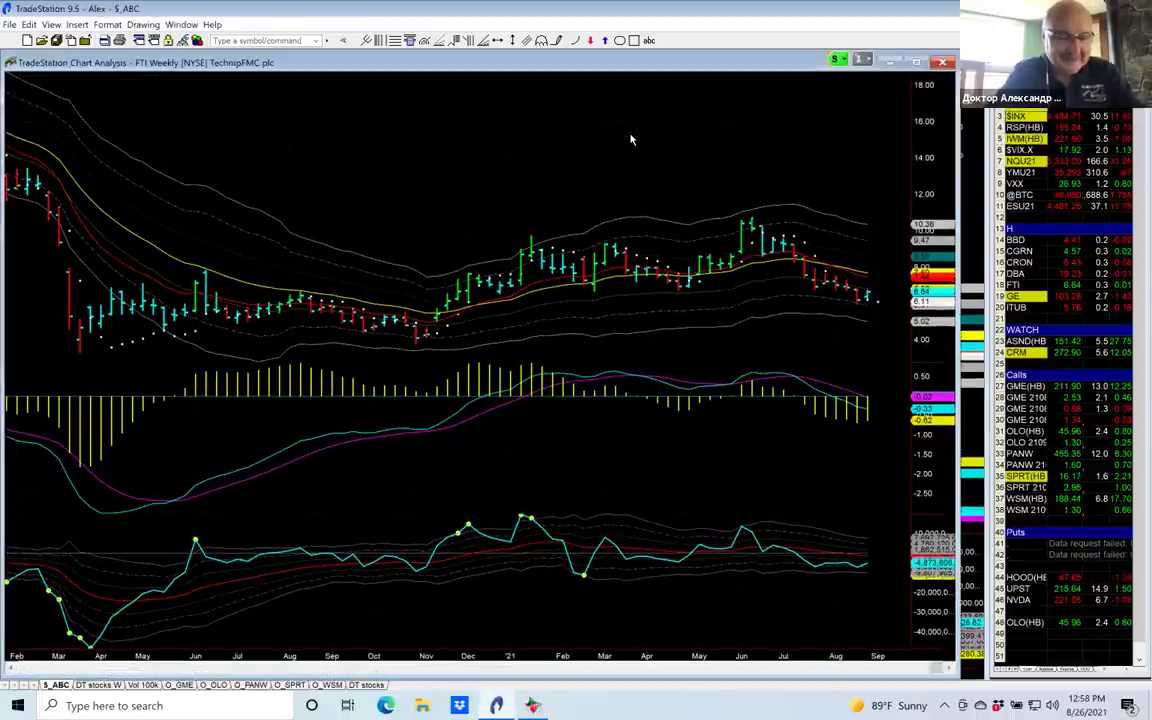
type("havi")
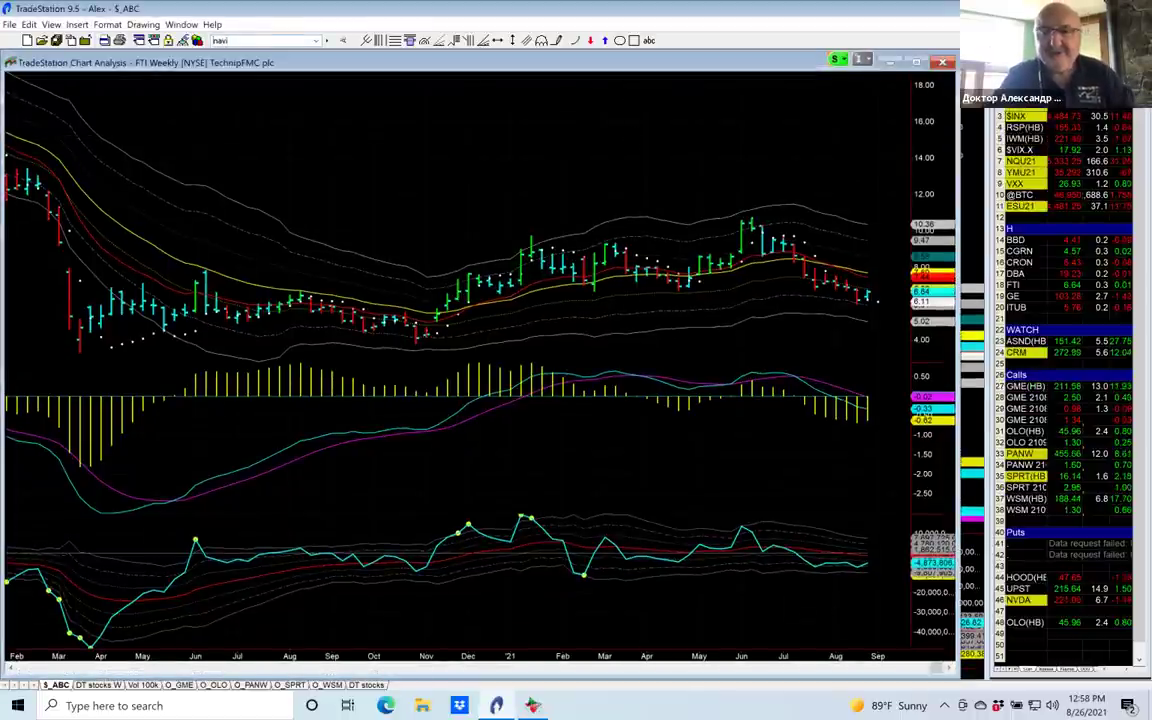
key("Return")
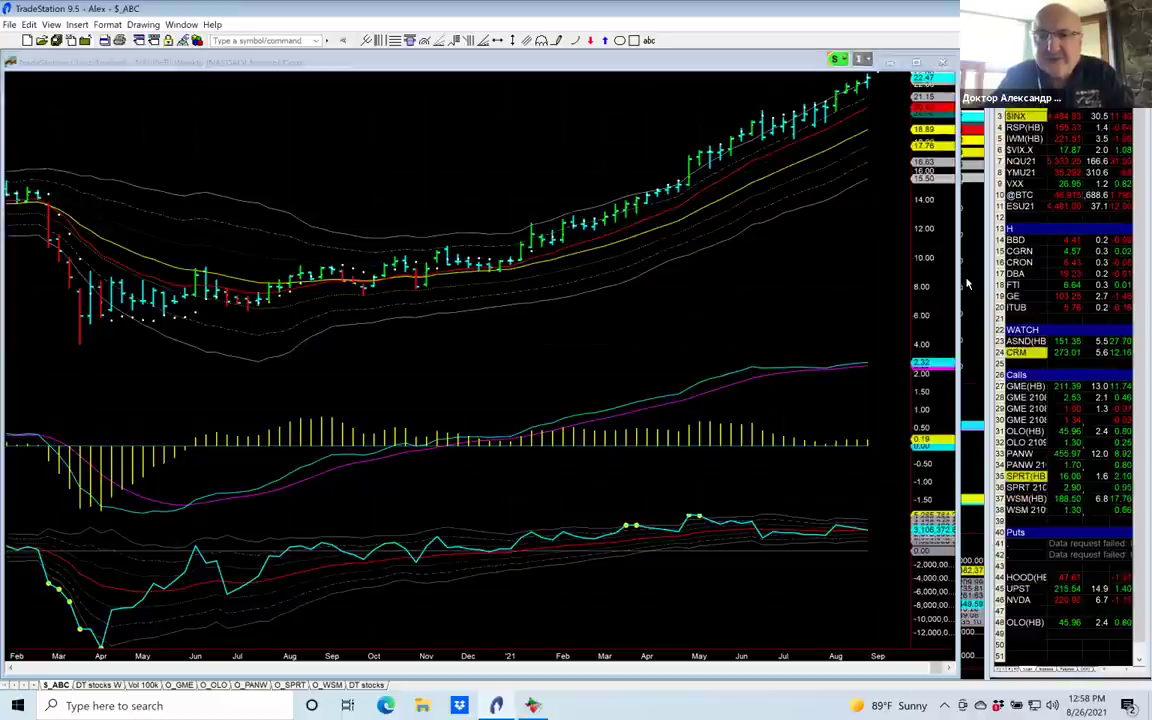
left_click(966, 285)
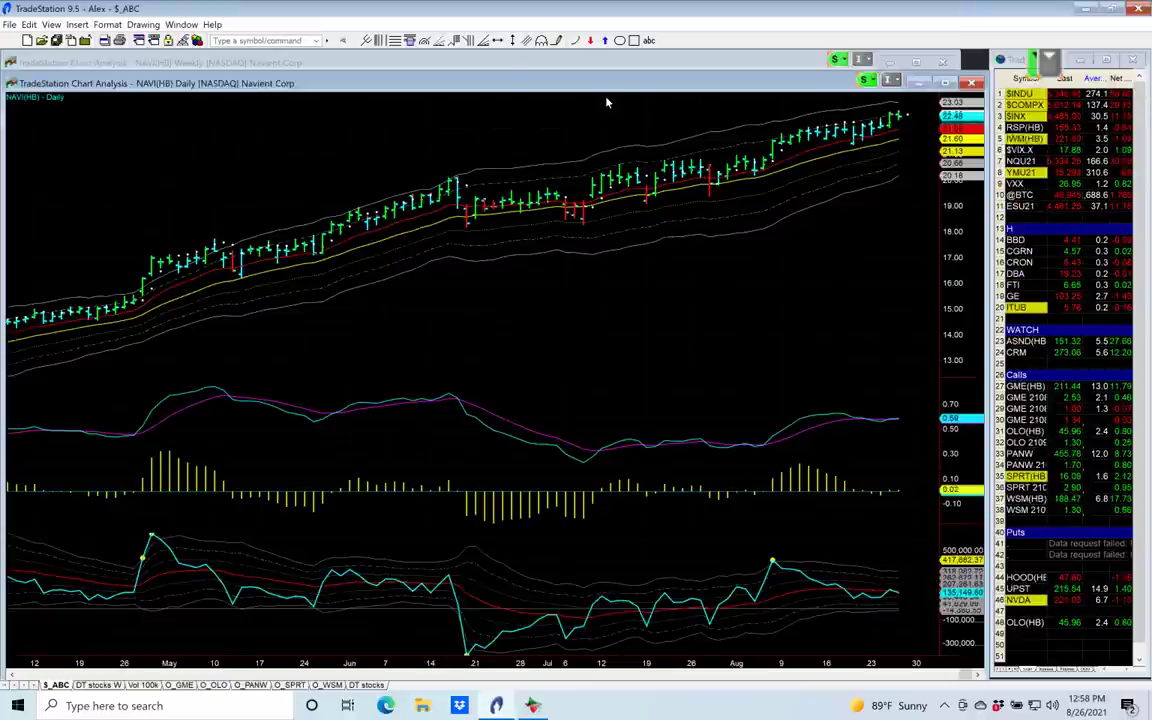
left_click(499, 62)
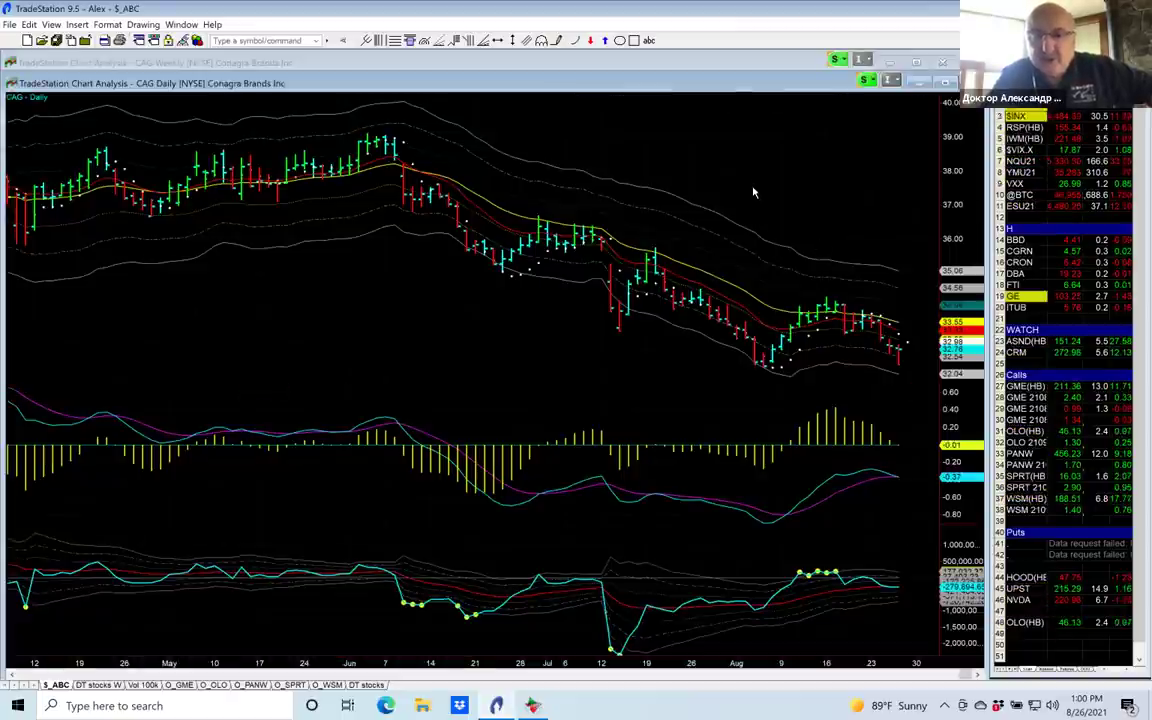
Step: Examine the price and indicator values of the August 5, 2021 bar on the CAG daily chart
mouse_move(764, 192)
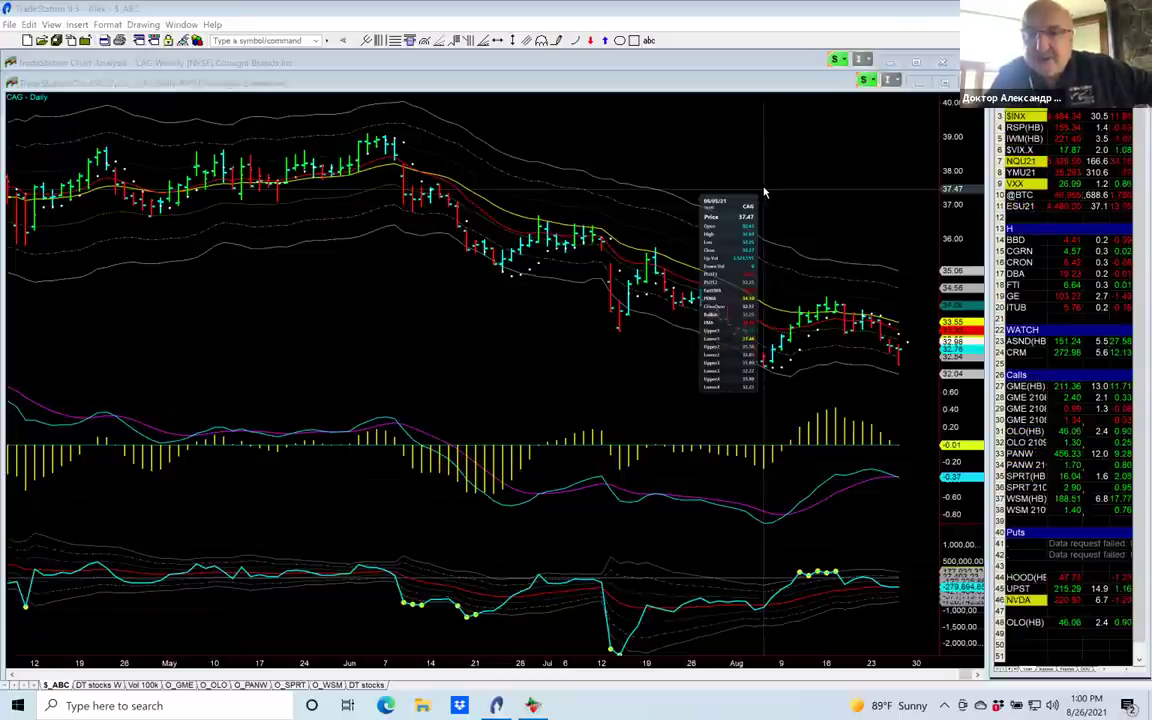
left_click(763, 191)
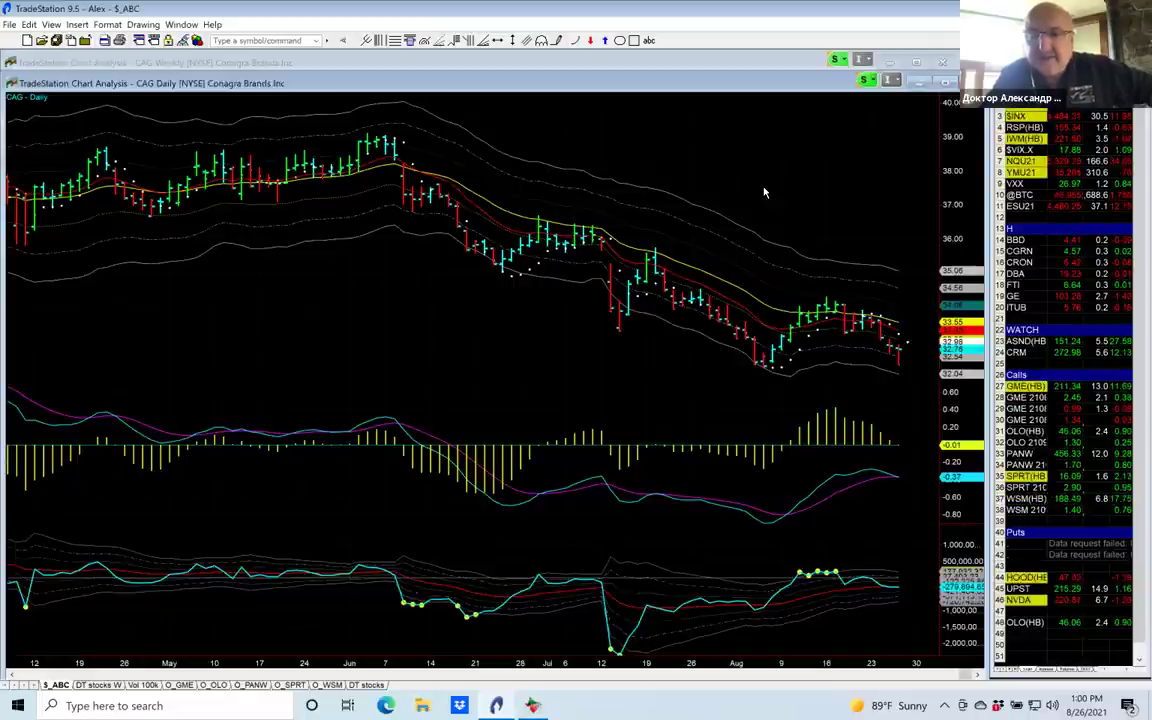
left_click(763, 385)
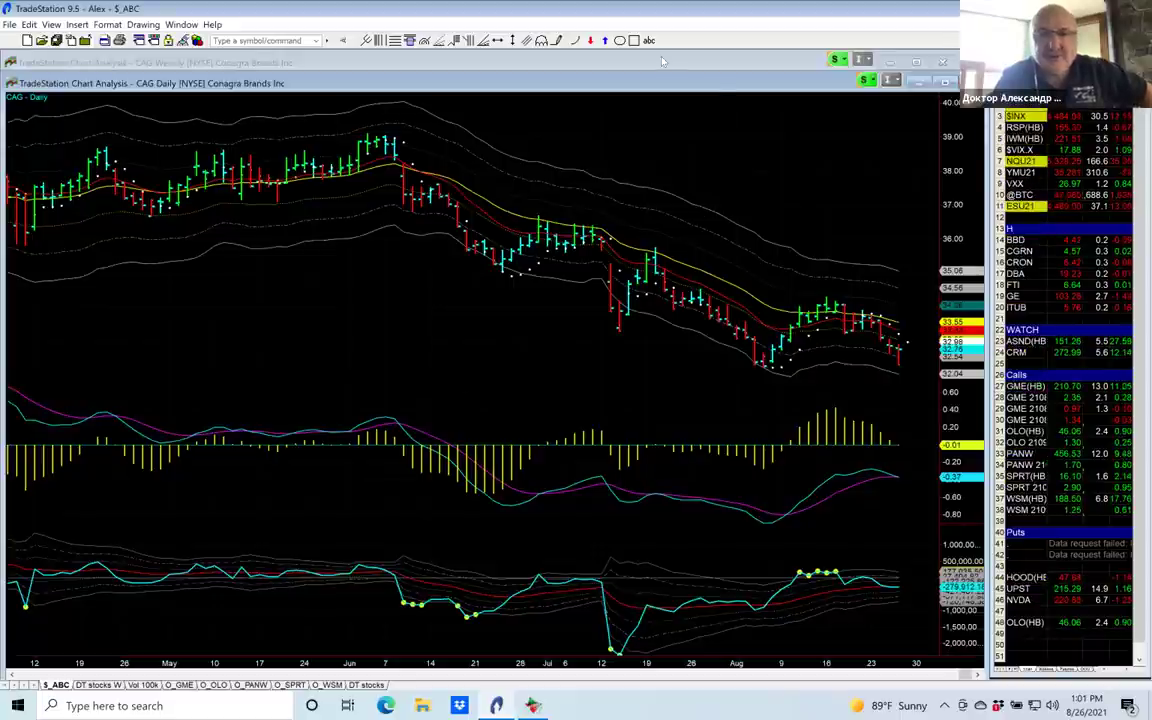
Step: Switch from the CAG daily chart to the weekly chart and load the symbol ANSS
key("ctrl+Tab")
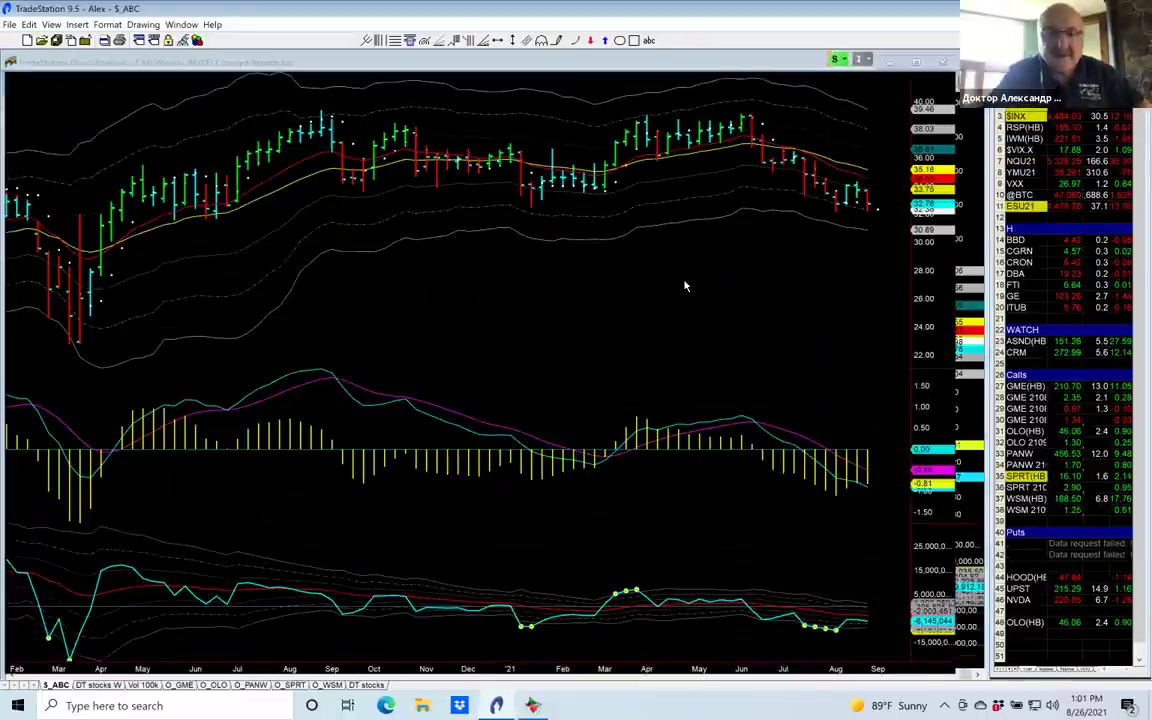
type("ANSS")
key("Return")
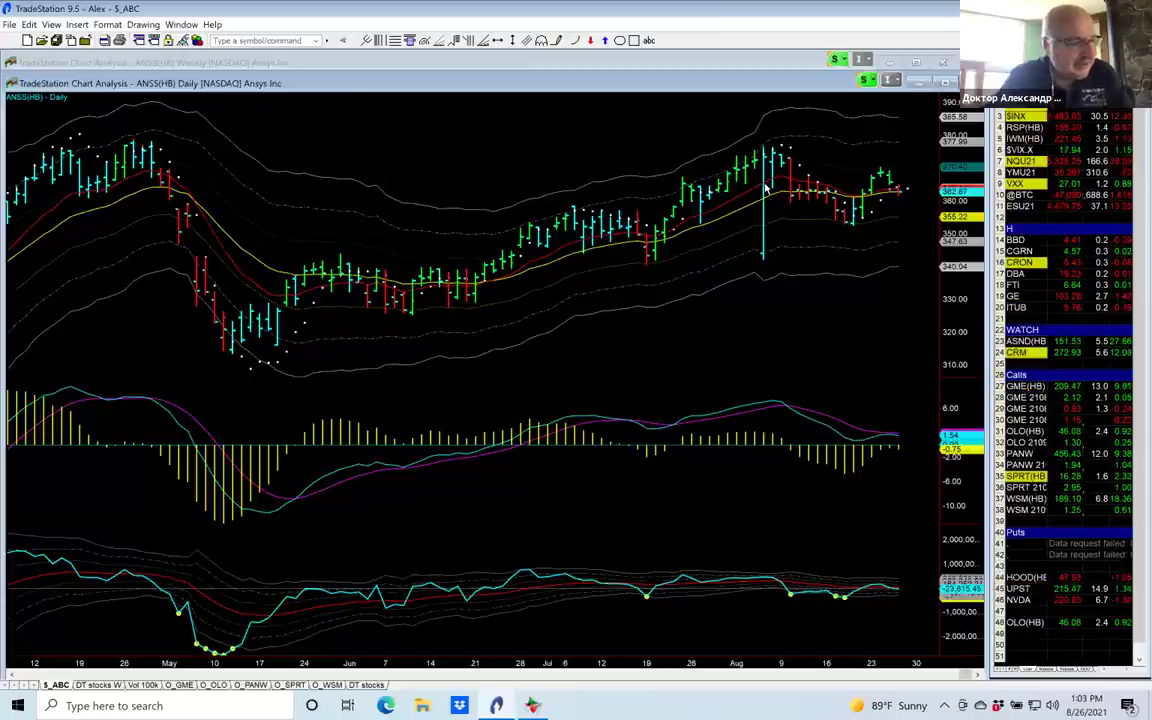
Step: Switch from the ANSS daily chart to the weekly chart and load the symbol BNTX
left_click(437, 62)
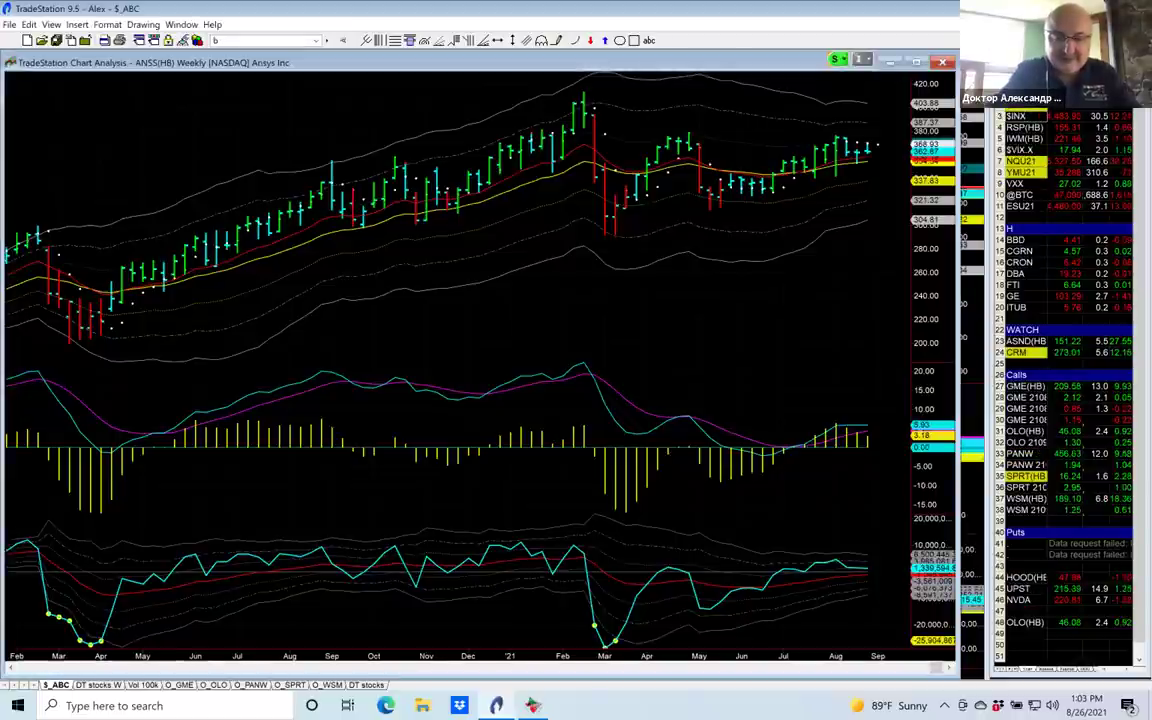
type("bntx")
key("Return")
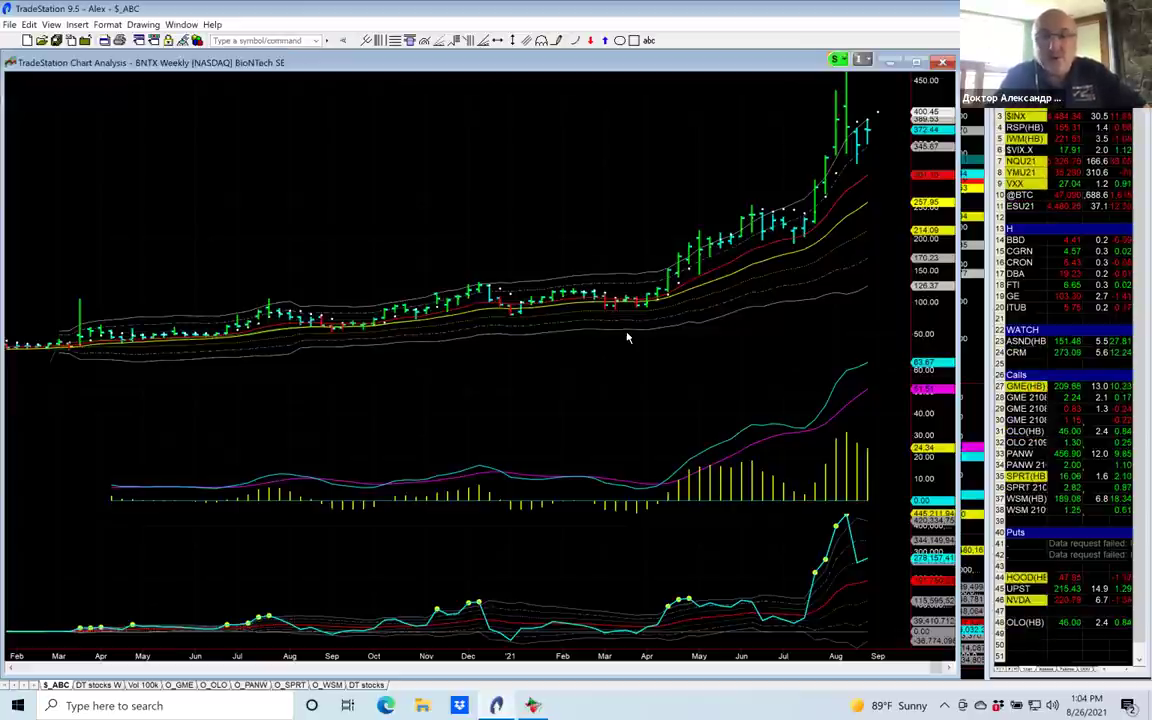
Step: Check the BNTX daily chart and load the symbol RIDE in the weekly chart
left_click(975, 321)
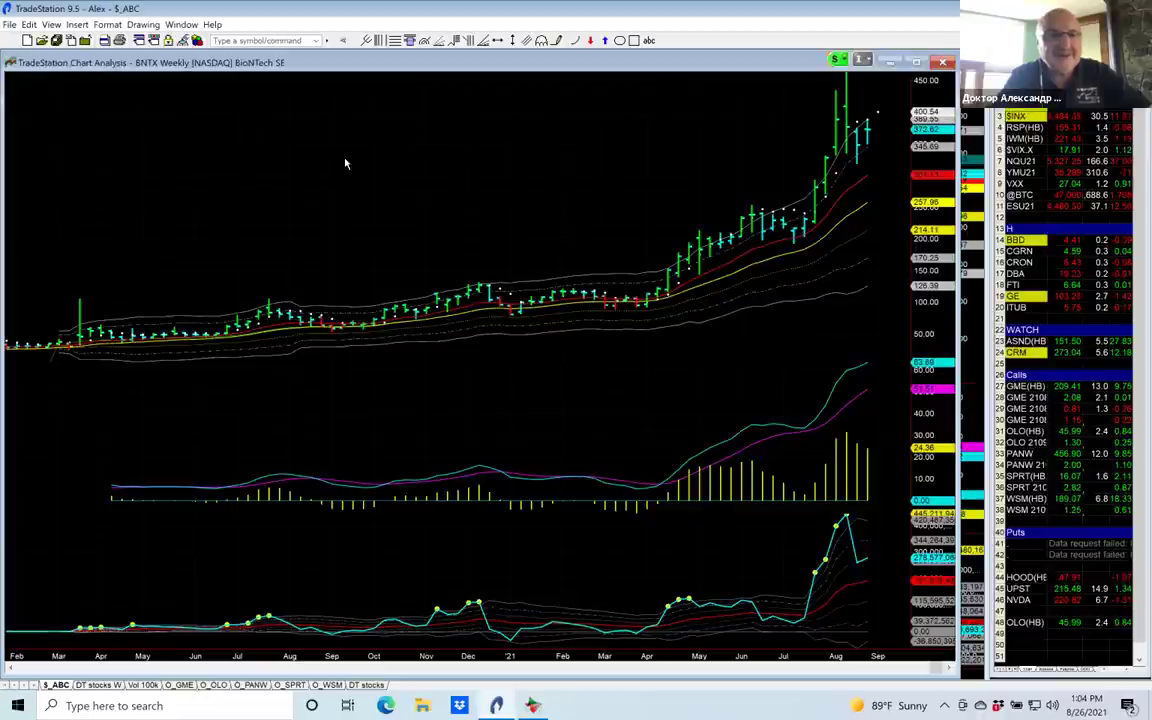
type("ride")
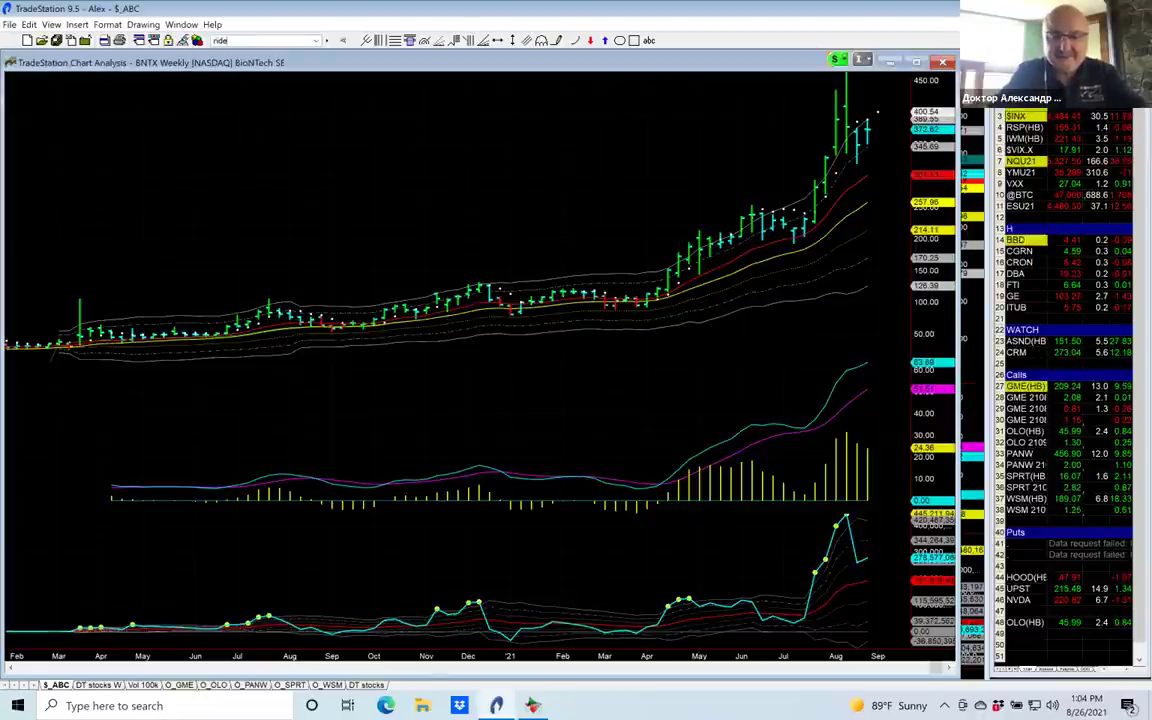
key("Return")
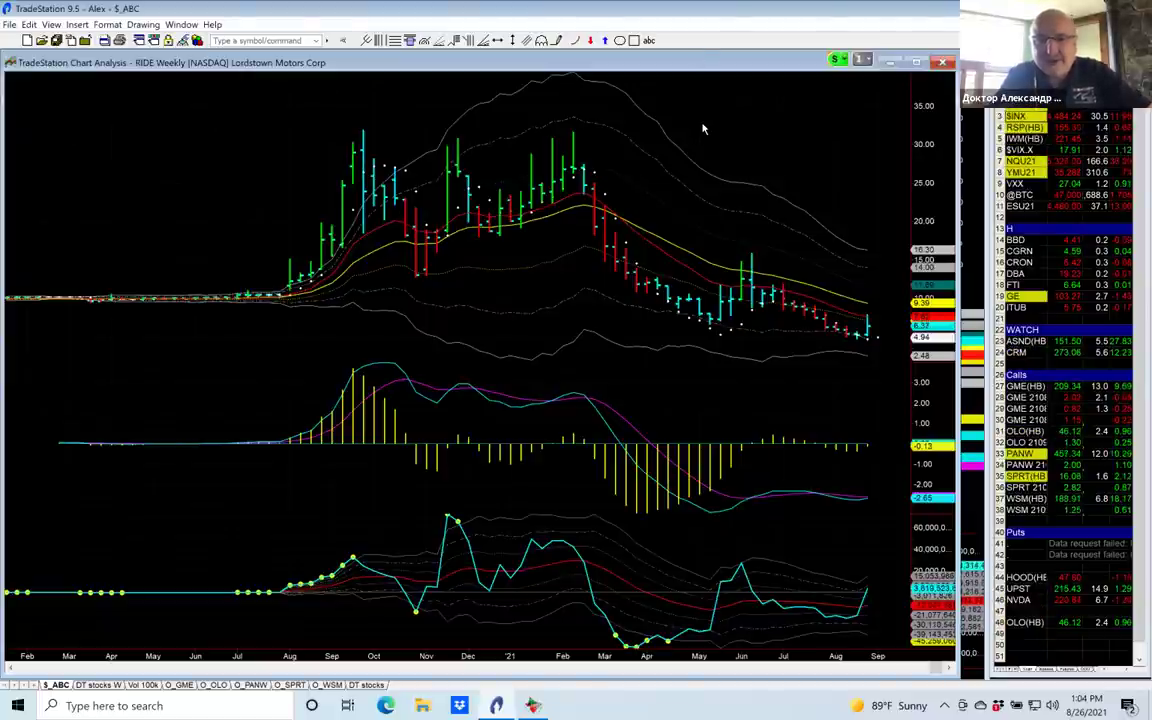
Step: Compare the daily and weekly charts of RIDE, ending on the daily chart
mouse_move(713, 128)
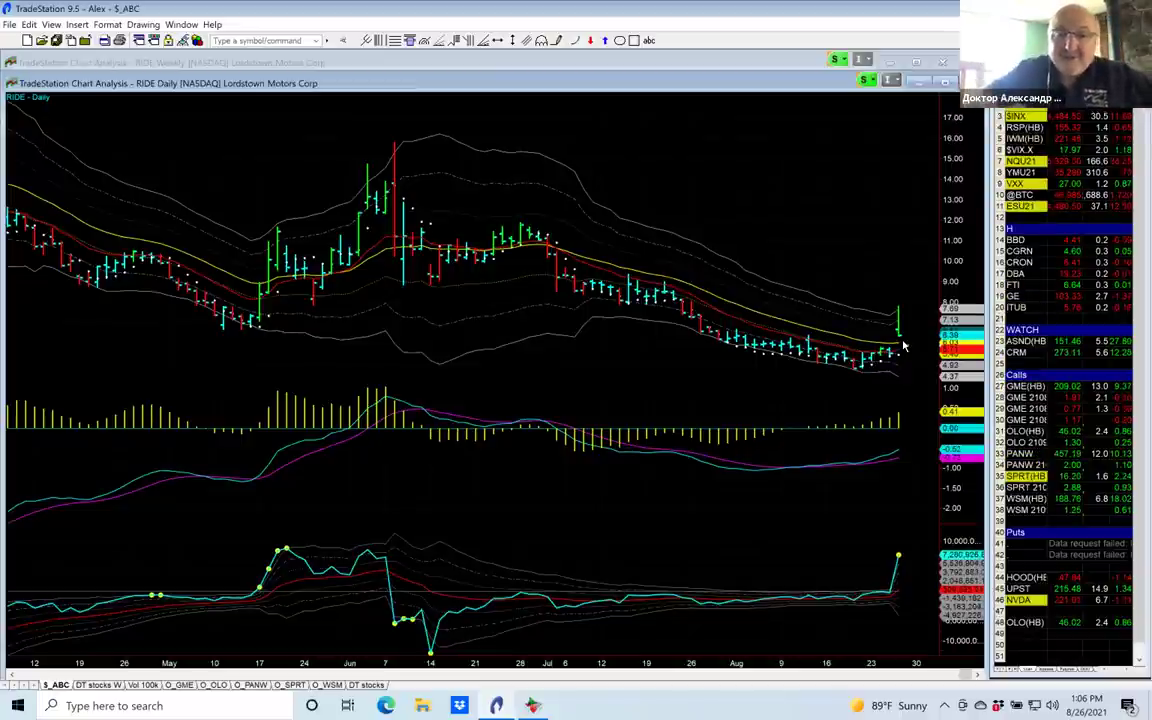
left_click(541, 61)
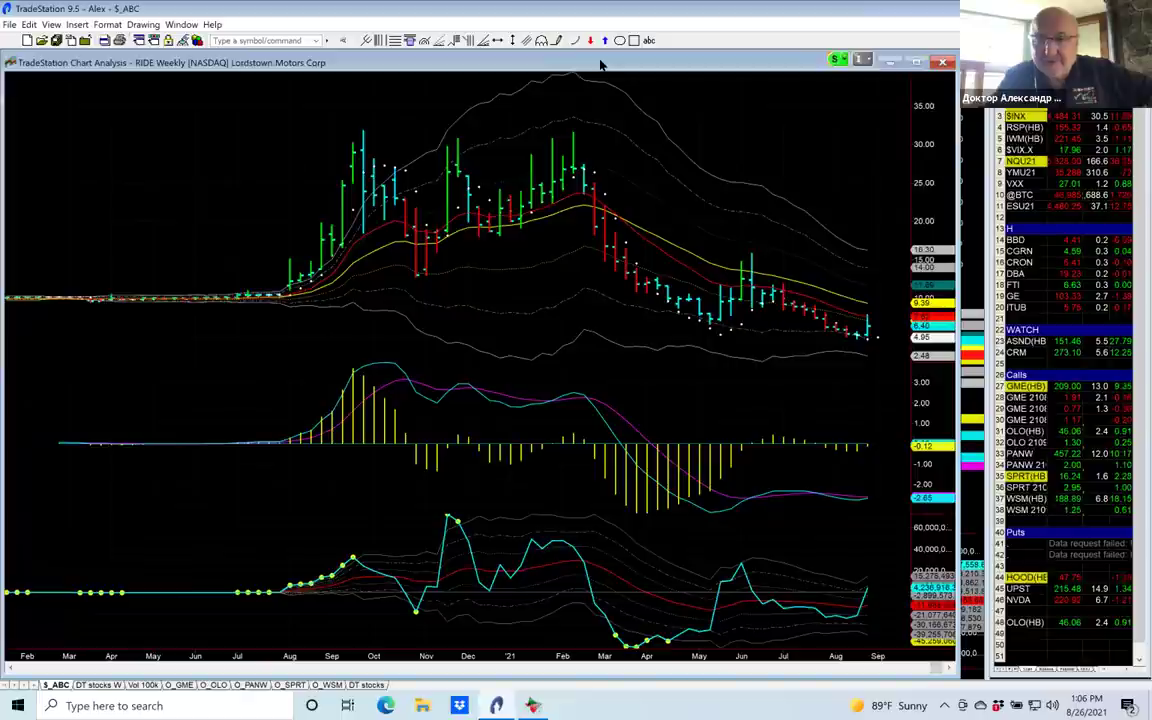
key("ctrl+Tab")
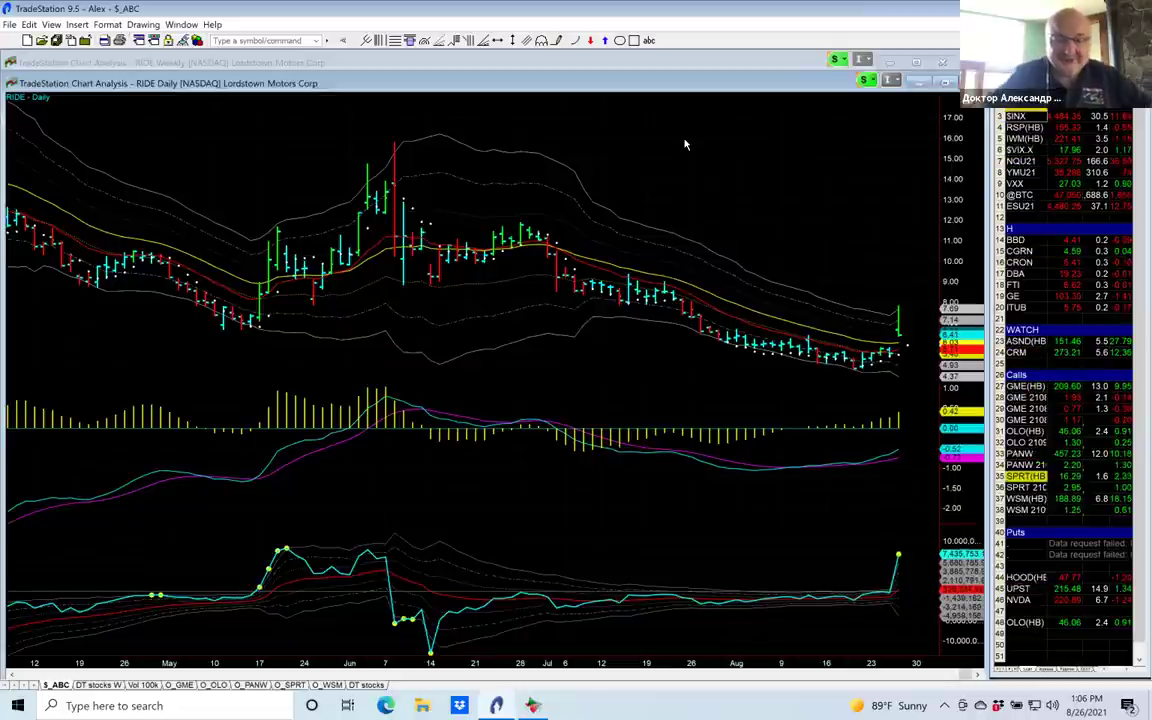
Step: Load the symbol MRNA and view its 25-minute and 5-minute charts in the DT stocks workspace before returning to the $_ABC workspace
type("mrna")
key("Return")
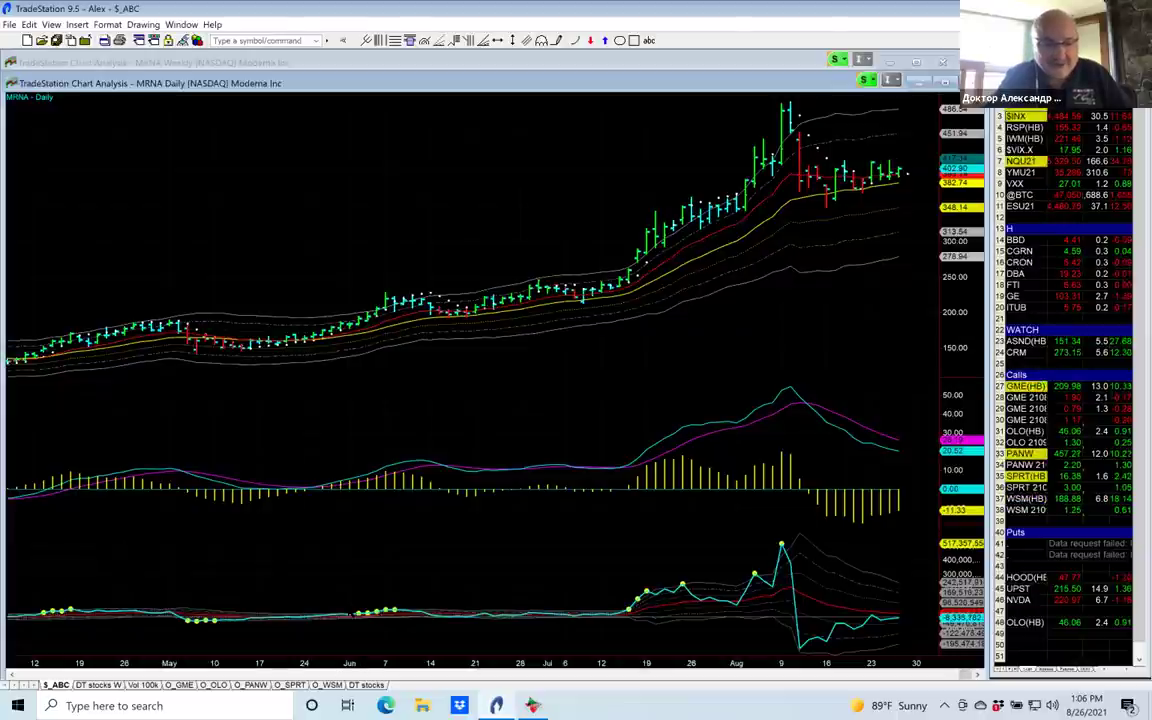
left_click(366, 685)
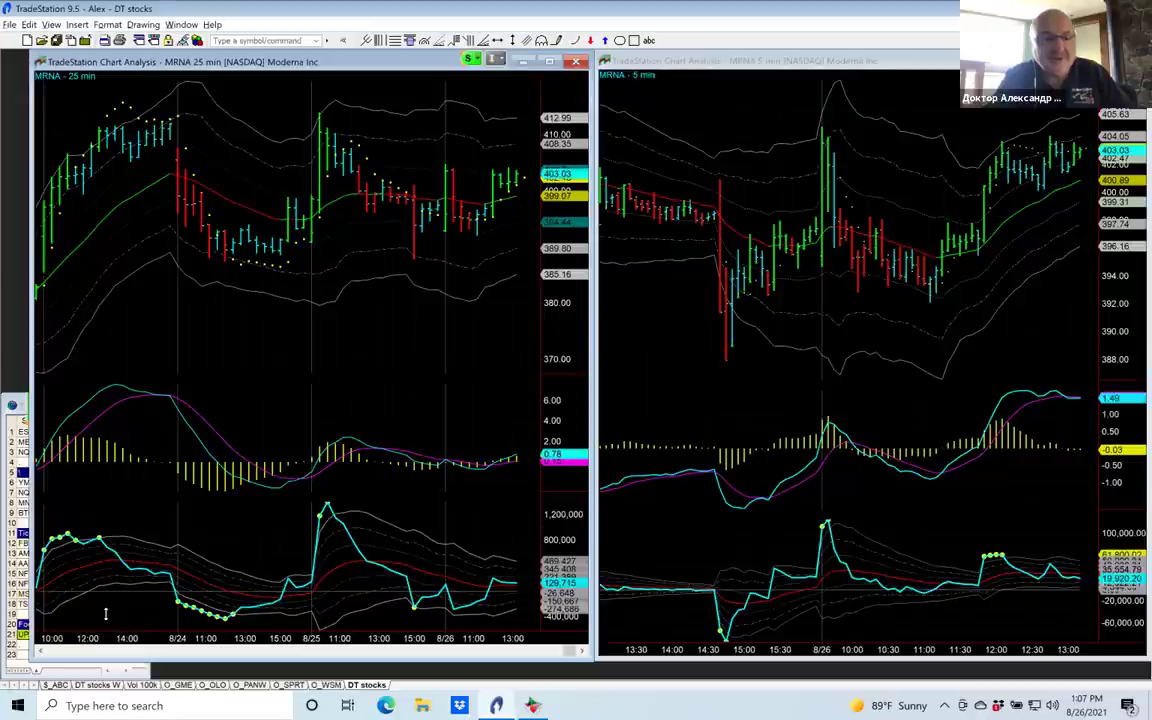
left_click(60, 685)
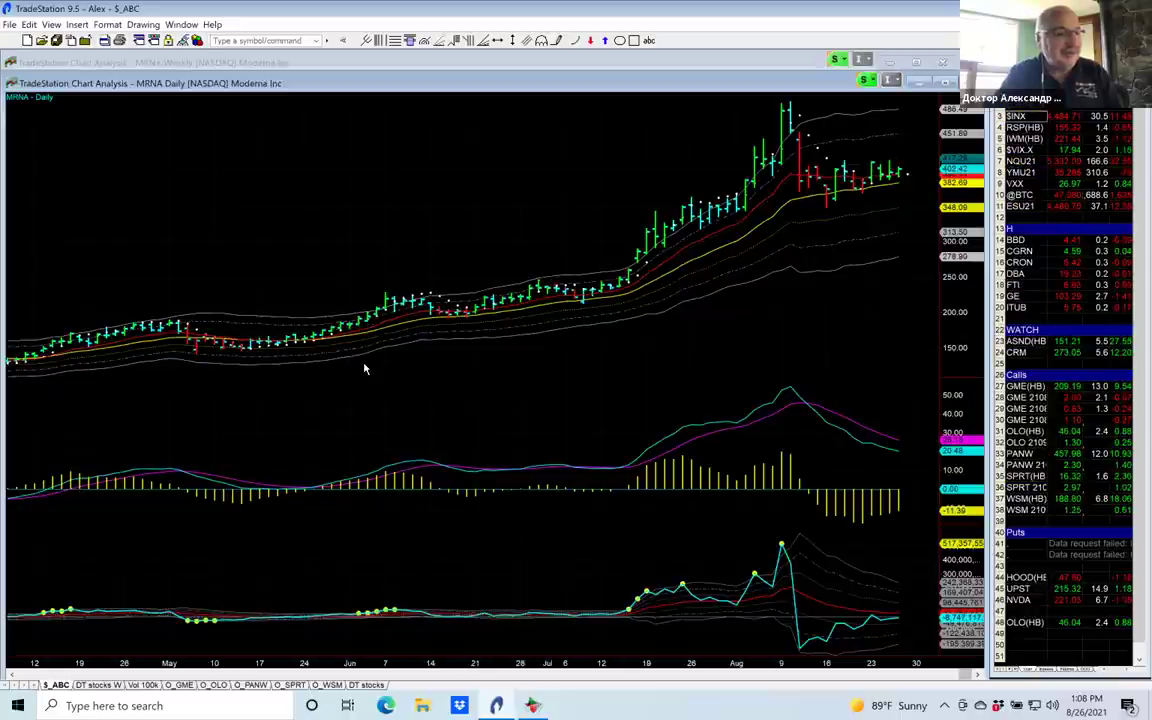
Step: Switch from the MRNA daily chart to the weekly chart and load the symbol MAC
left_click(343, 62)
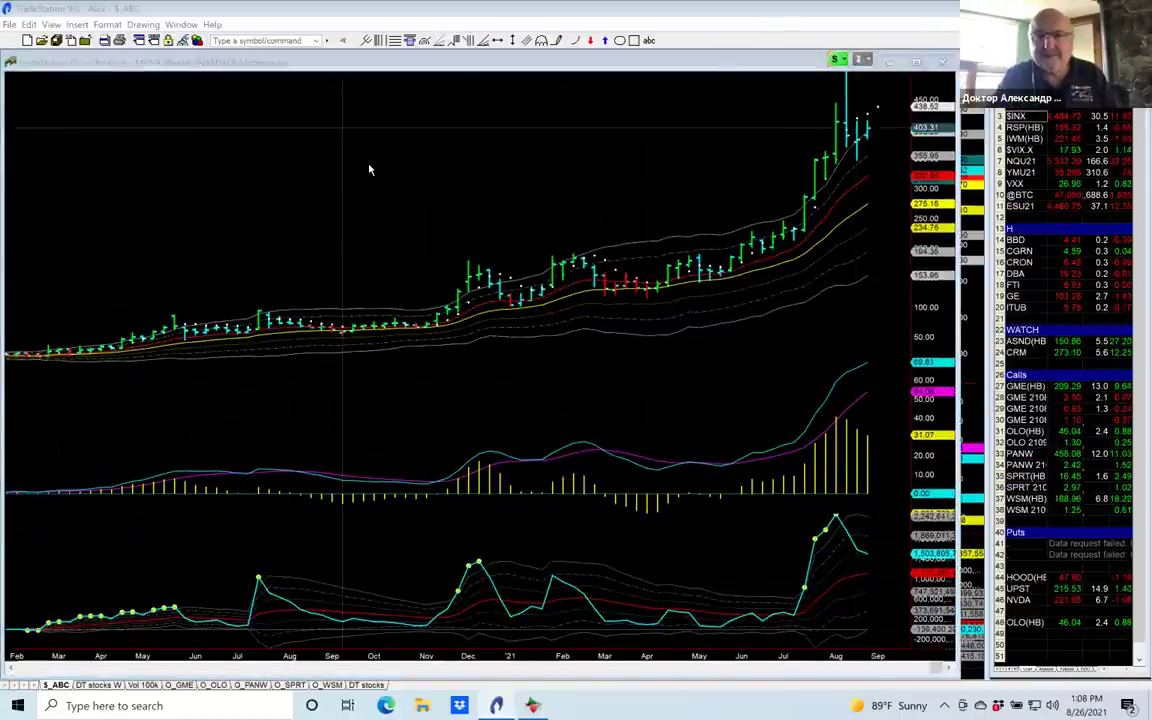
left_click(427, 168)
type("MAC")
key("Return")
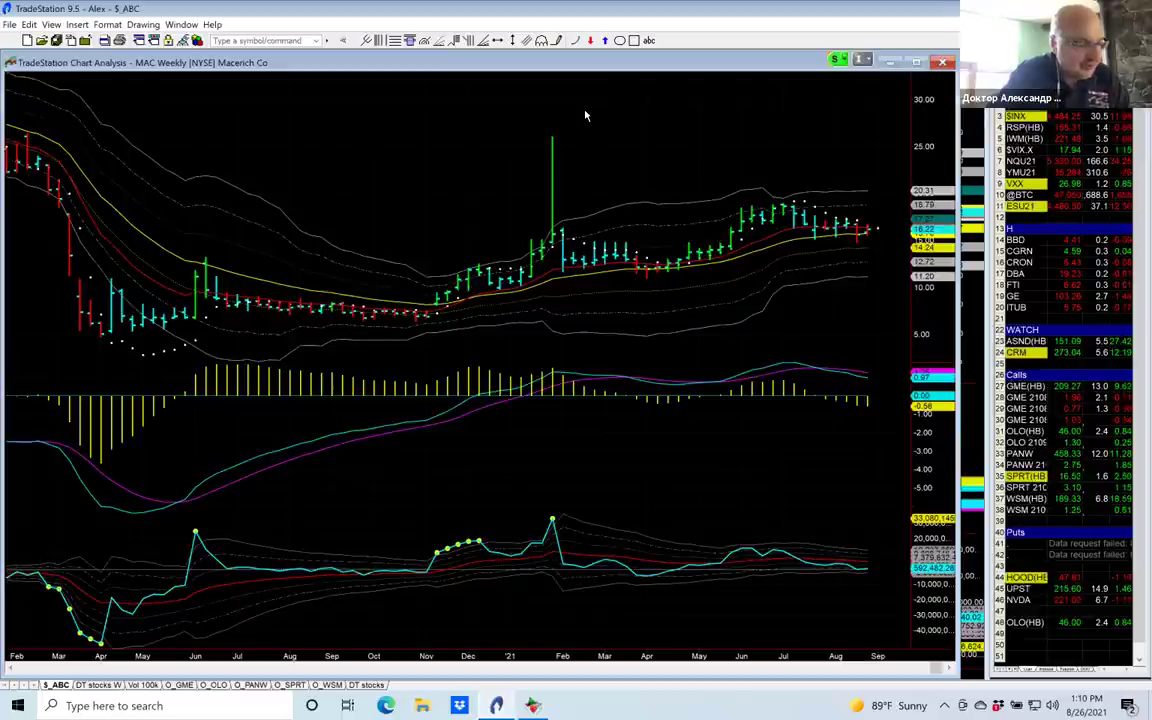
Step: Load the symbol NABL in the weekly chart in place of MAC
left_click(377, 139)
type("nabl")
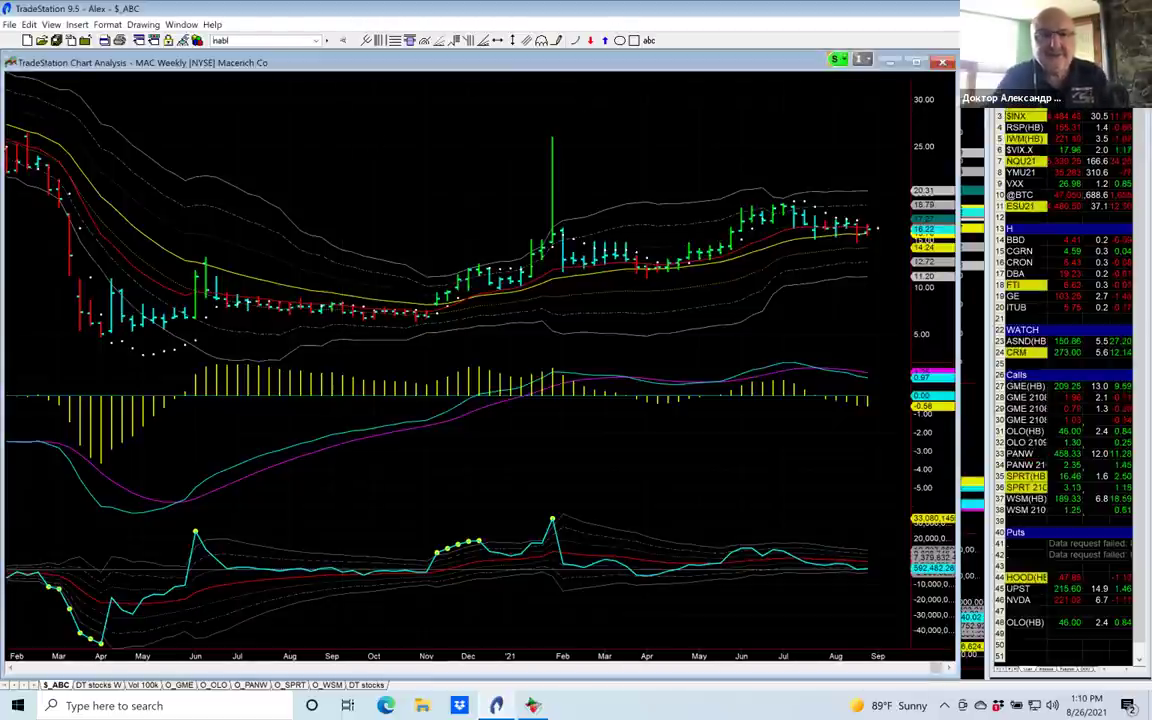
key("Return")
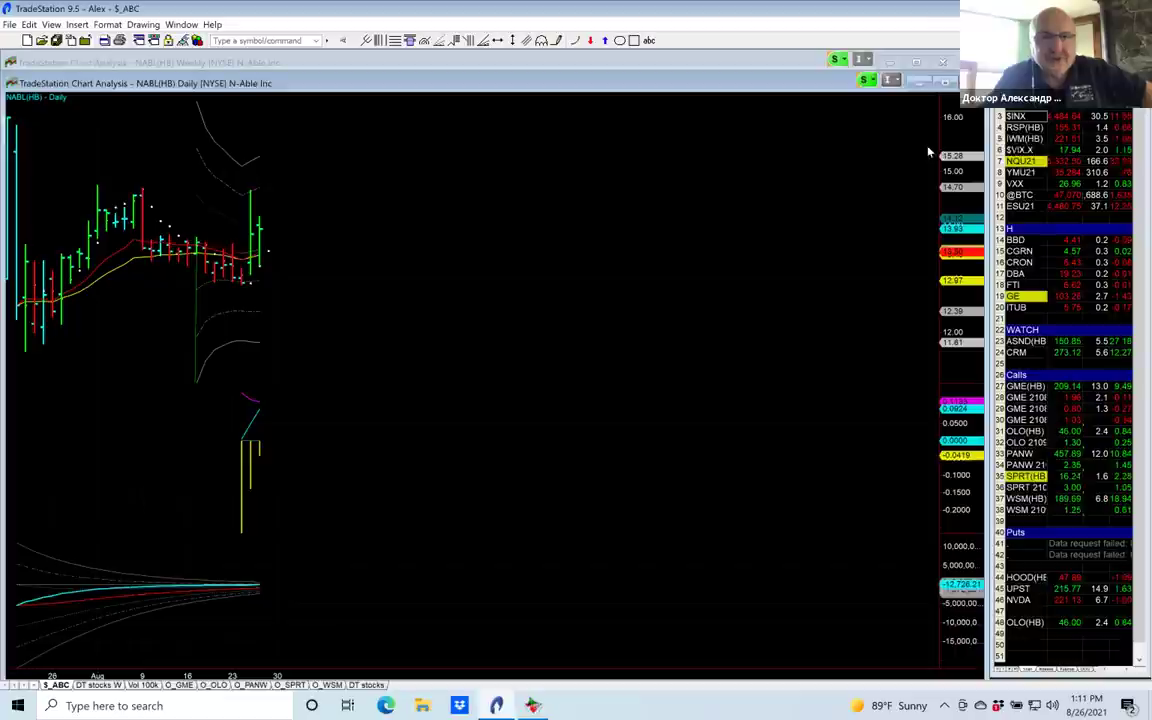
Step: Load the symbol BA in the weekly chart in place of NABL and review its weekly and daily charts
left_click(630, 65)
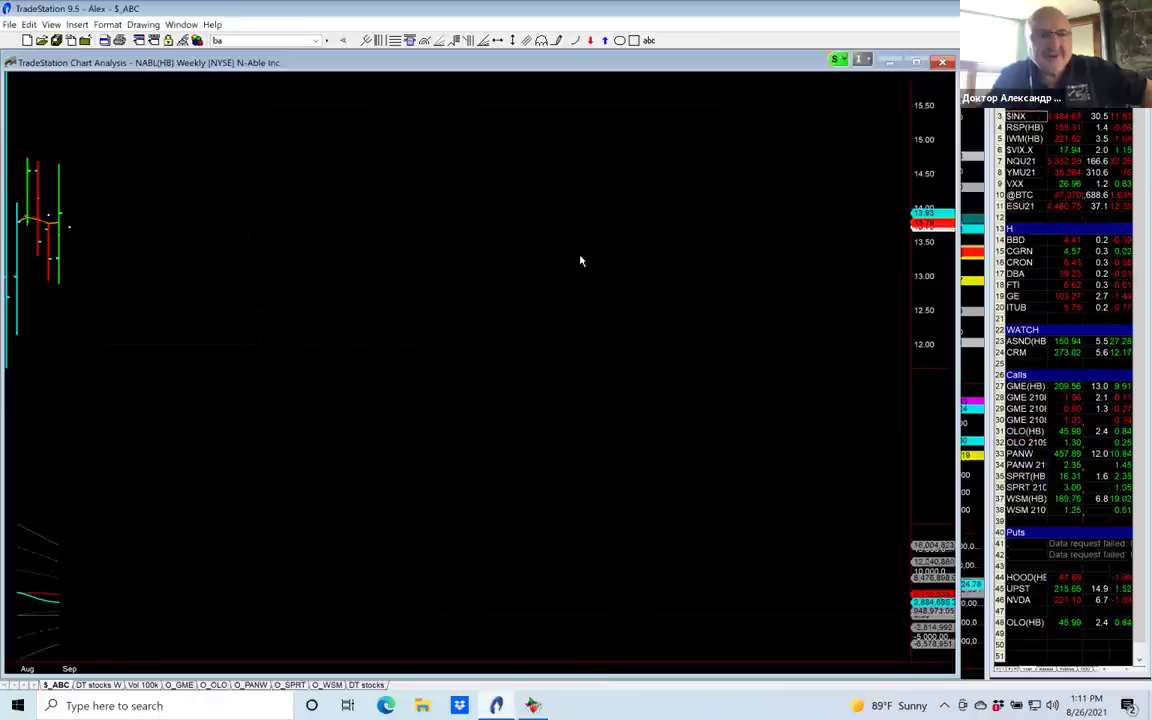
type("ba")
key("Return")
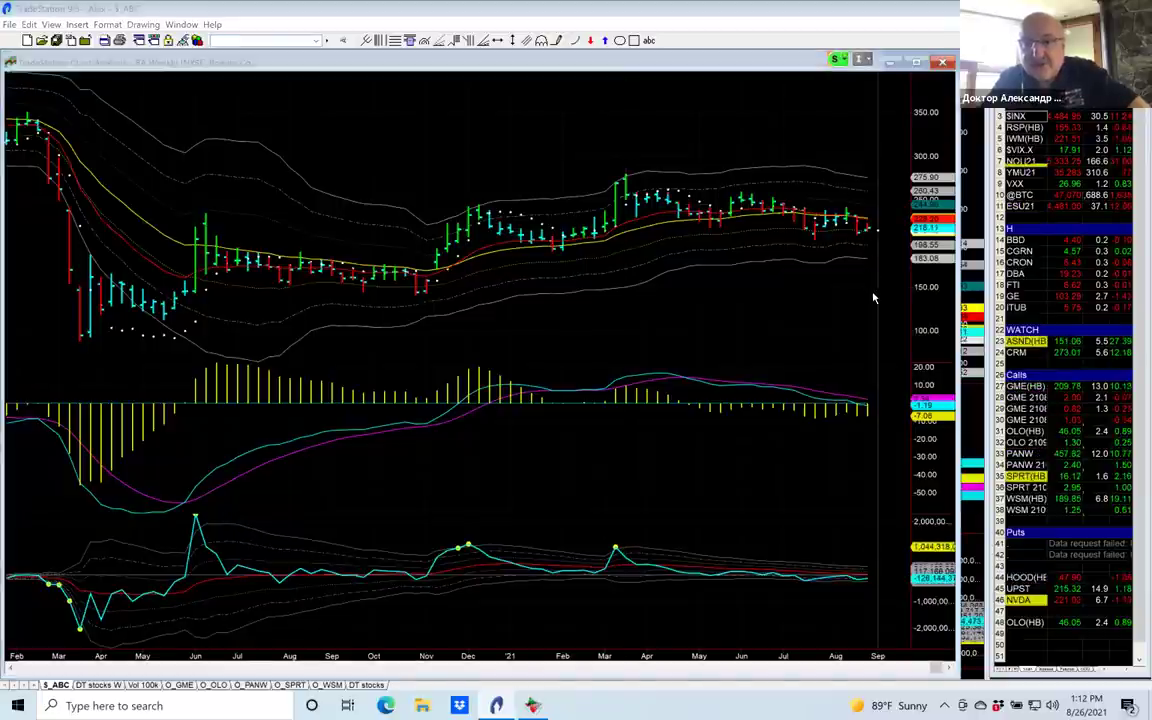
mouse_move(873, 297)
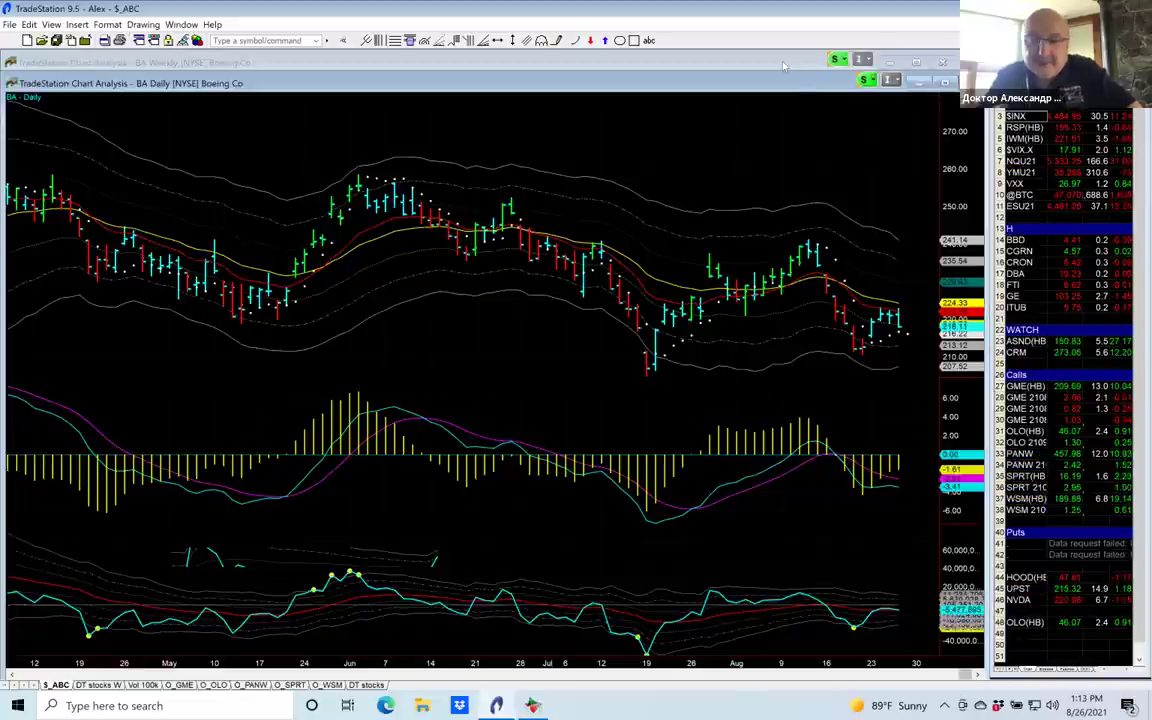
key("ctrl+Tab")
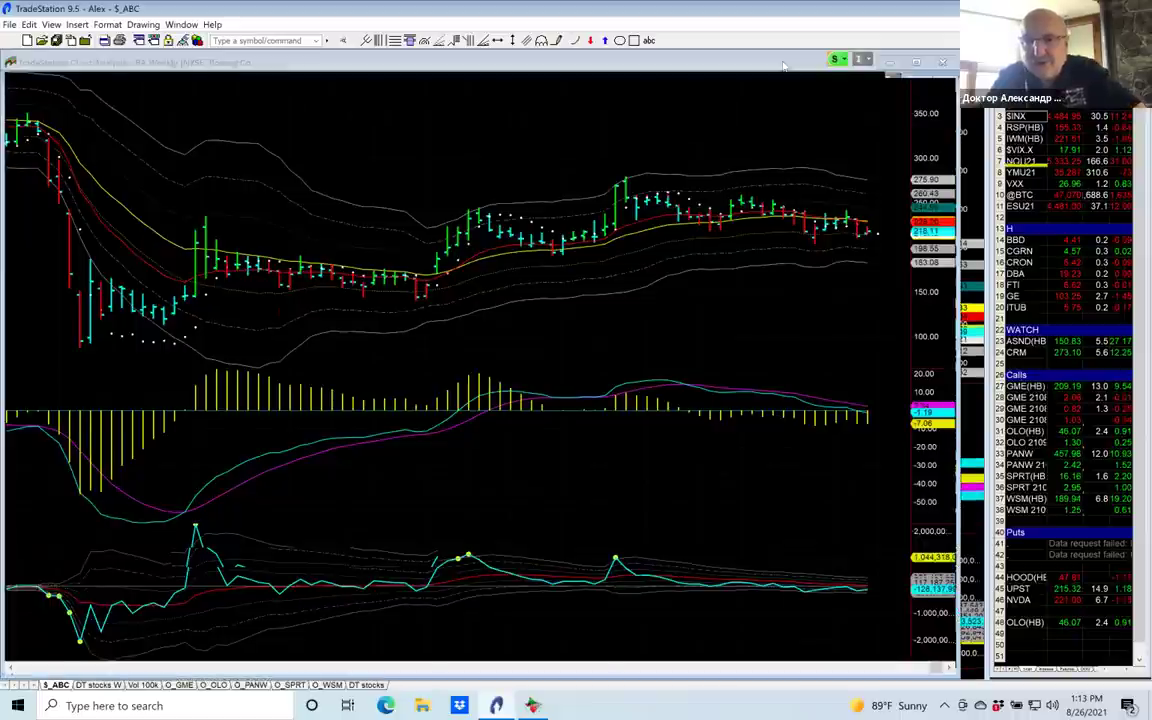
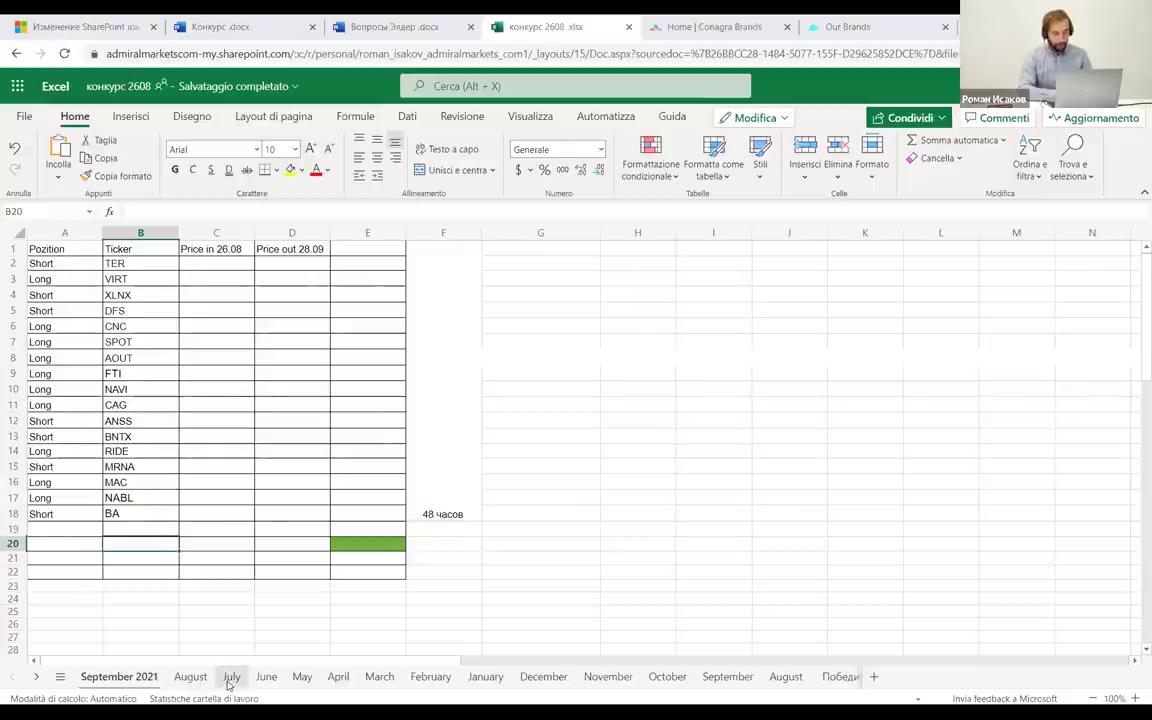
Step: Review the July and August contest result sheets in the Excel workbook and return to the September 2021 sheet
left_click(230, 677)
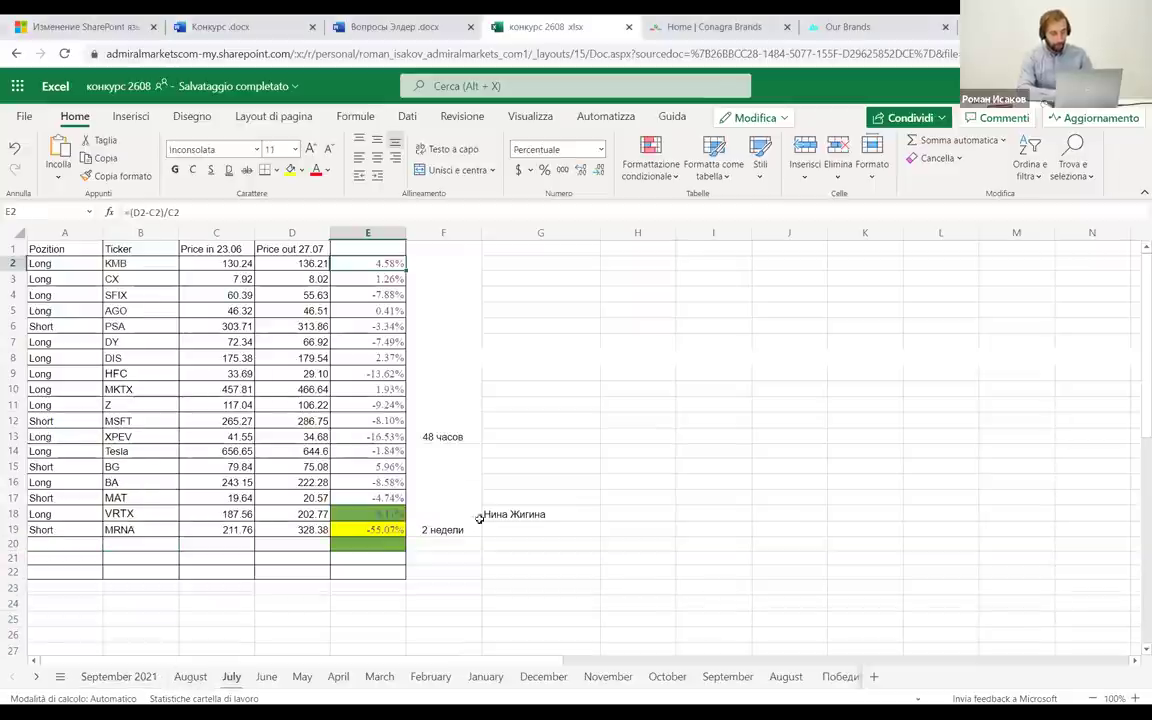
left_click(199, 680)
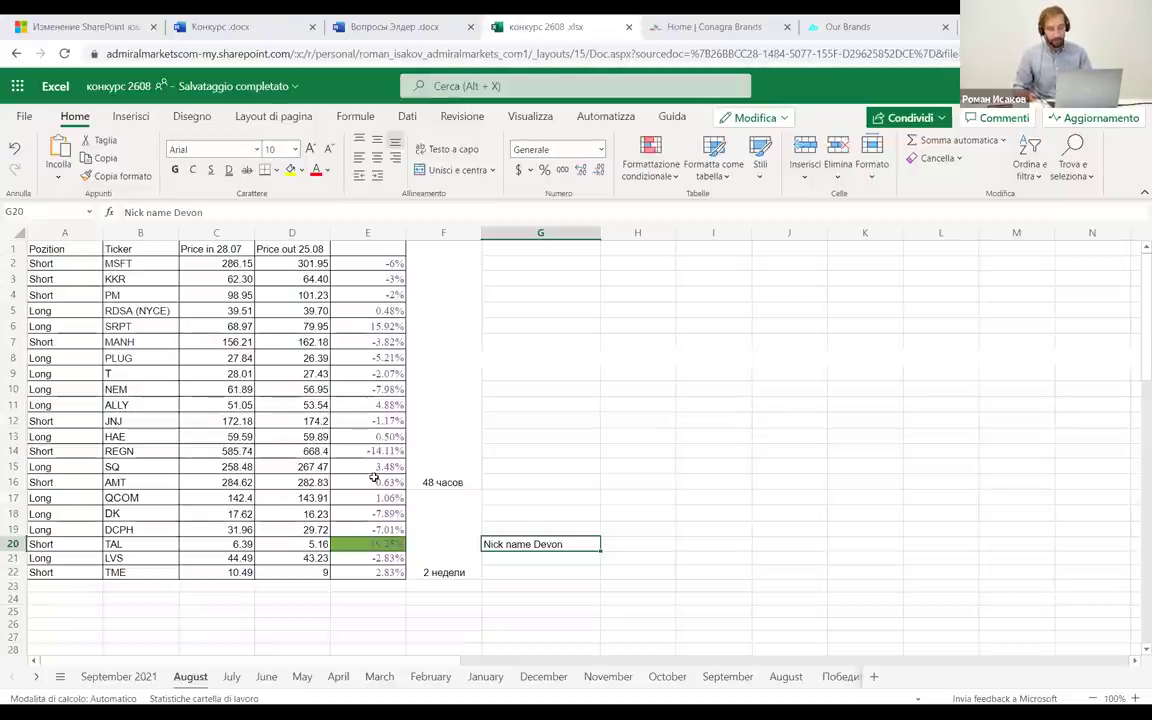
left_click(112, 677)
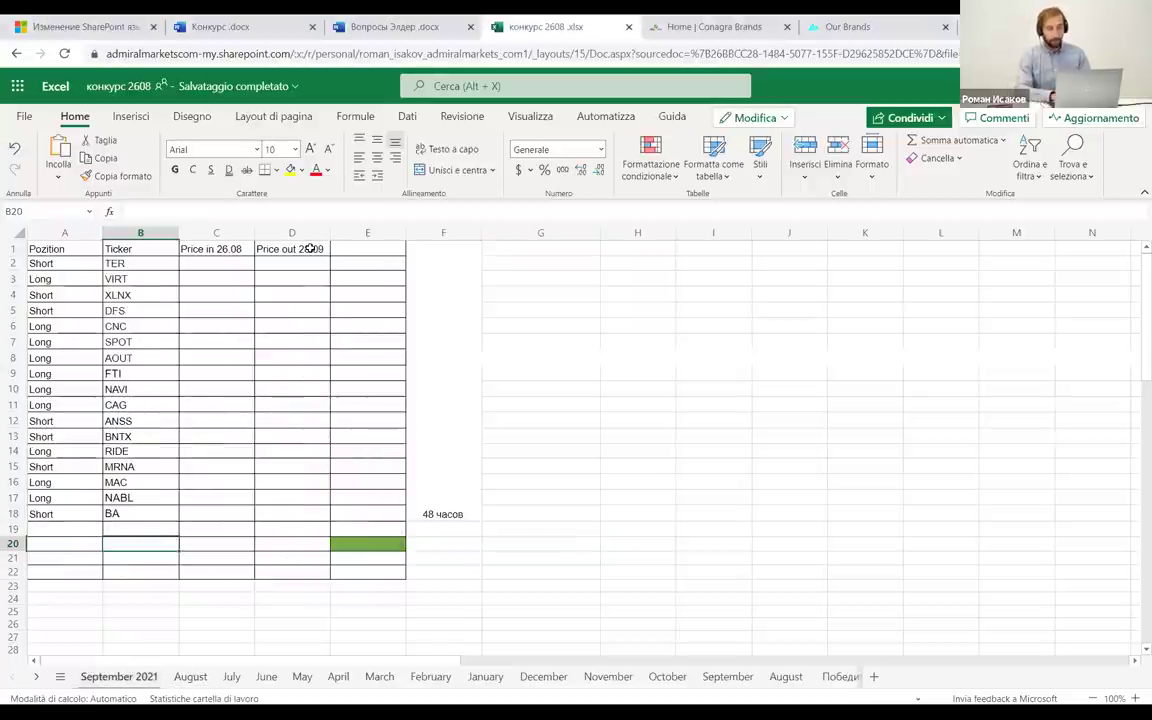